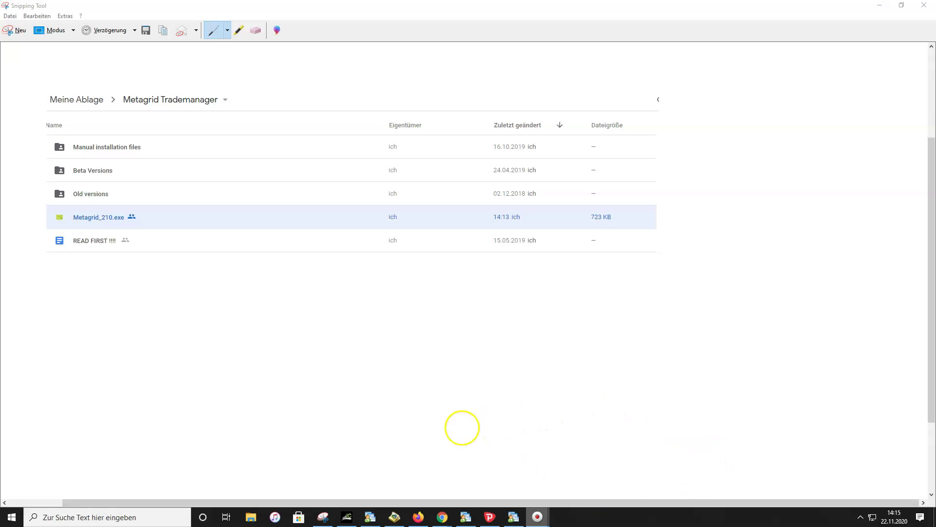
# Step: Switch to MetaTrader 4 and locate the Metagrid expert advisor in the Navigator, closing the Navigator when done
pyautogui.click(348, 436)
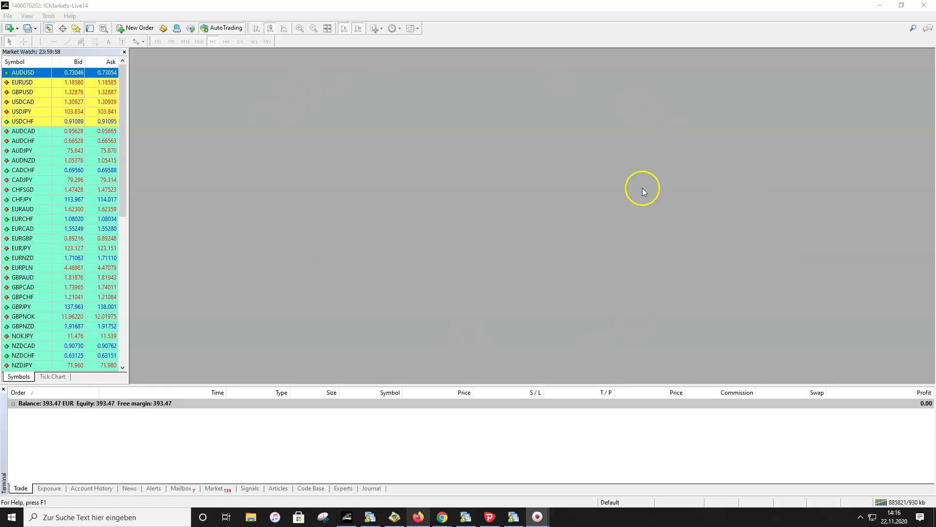
pyautogui.click(75, 31)
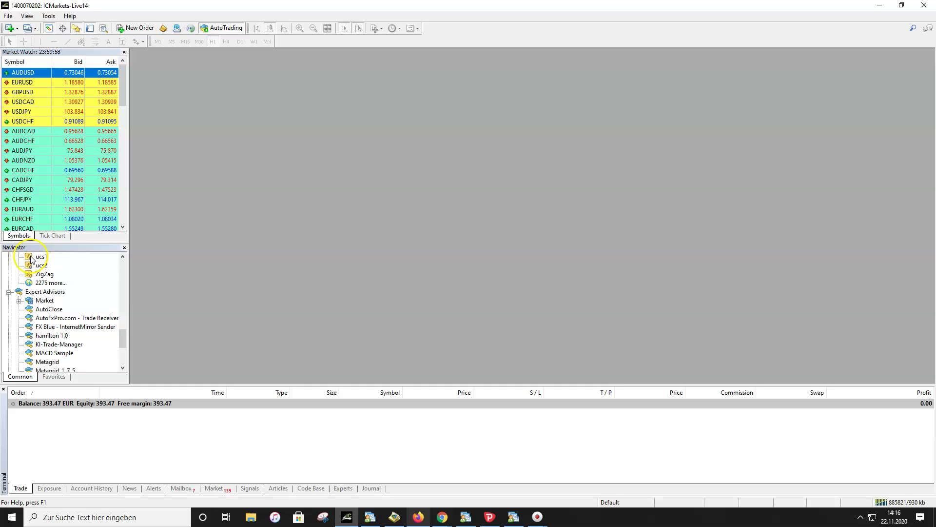
pyautogui.click(76, 29)
pyautogui.click(76, 28)
pyautogui.click(45, 291)
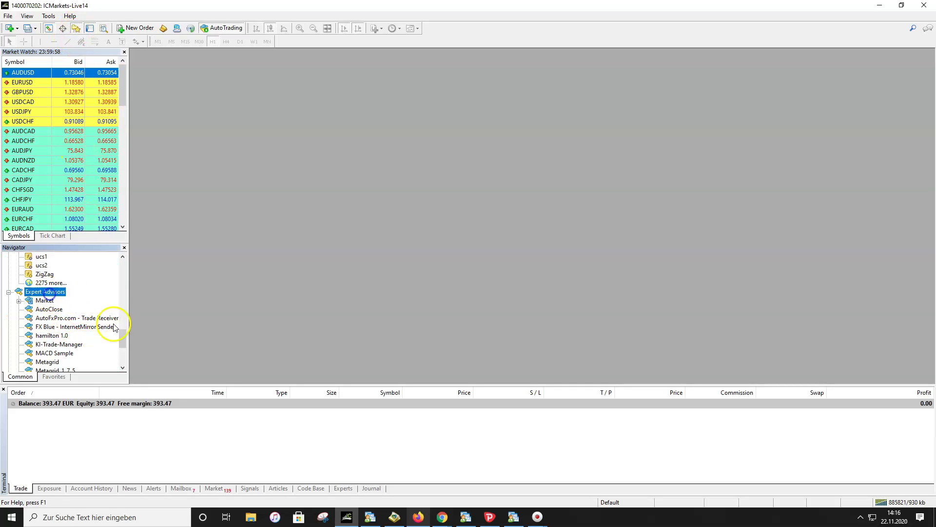
pyautogui.moveTo(122, 336)
pyautogui.mouseDown()
pyautogui.moveTo(121, 278)
pyautogui.moveTo(118, 337)
pyautogui.mouseUp()
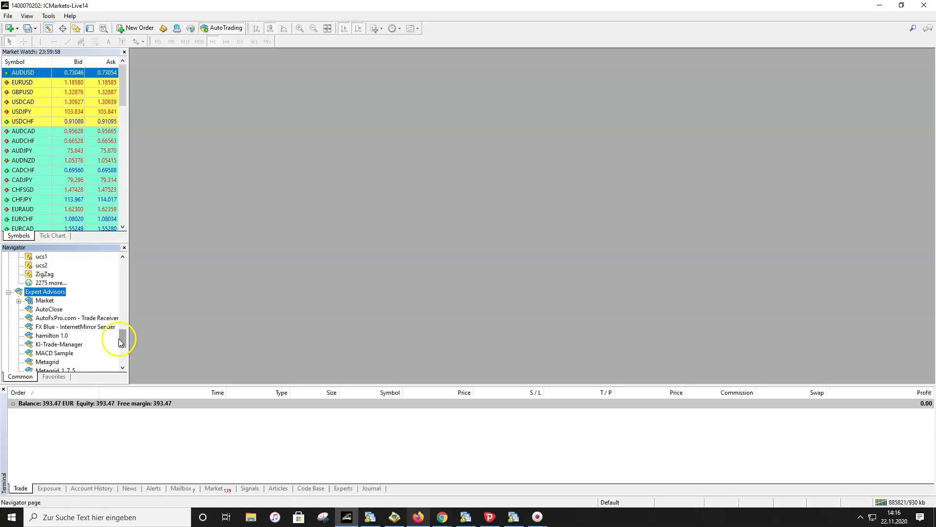
pyautogui.click(47, 361)
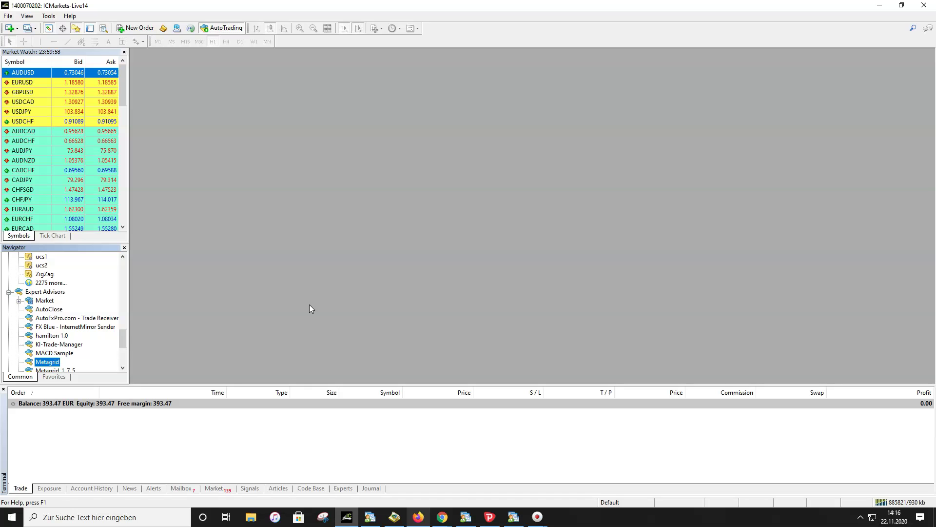
pyautogui.click(76, 28)
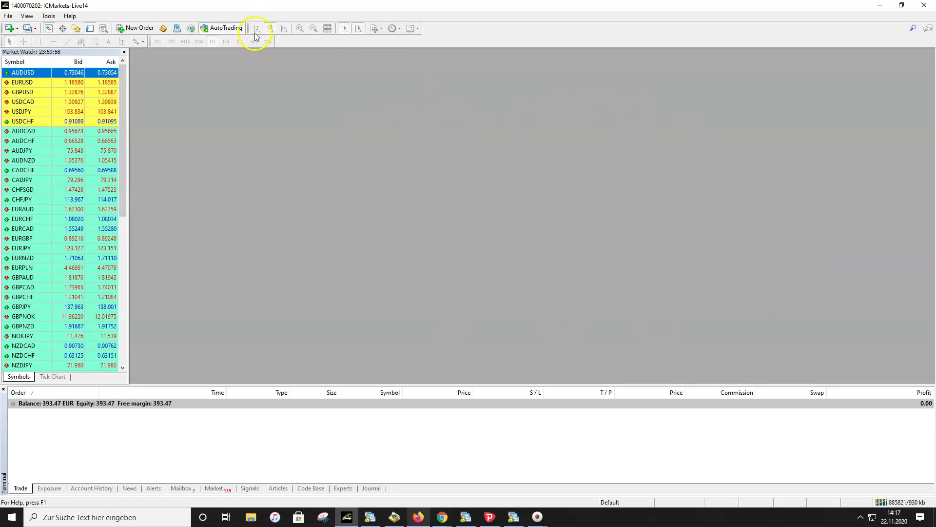
# Step: Review the AutoTrading state and the Expert Advisors options for automated trading, DLL imports and WebRequest URLs, and accept them
pyautogui.click(208, 29)
pyautogui.click(224, 28)
pyautogui.click(51, 17)
pyautogui.click(67, 81)
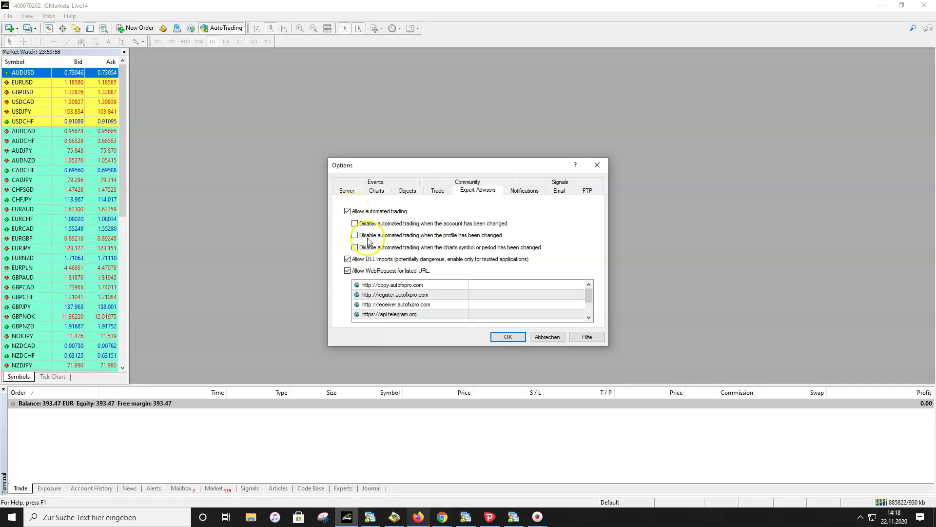
pyautogui.click(510, 337)
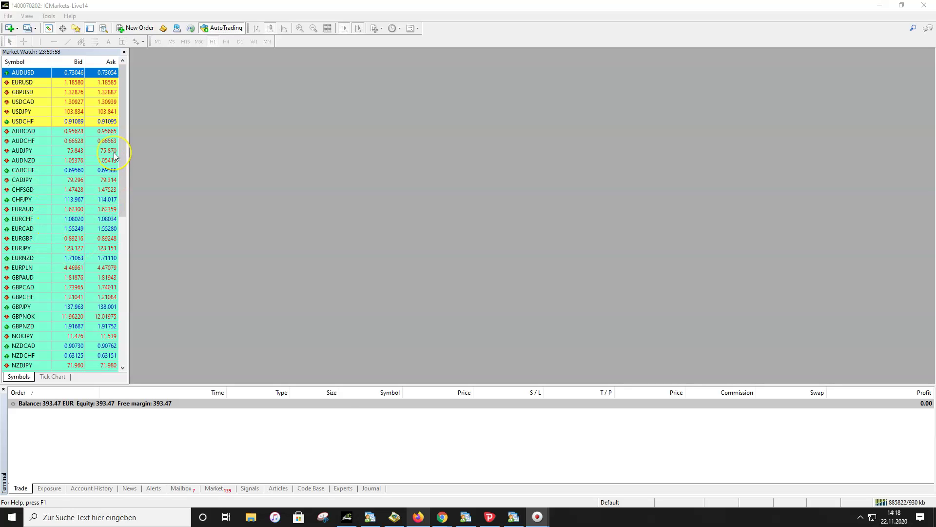
# Step: Look through the whole list of symbols in Market Watch
pyautogui.moveTo(124, 142); pyautogui.dragTo(99, 307)
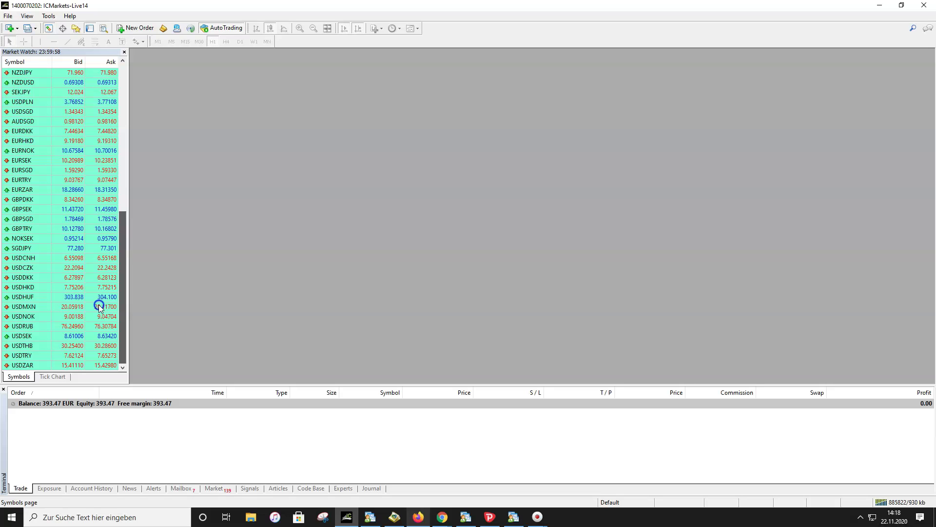
pyautogui.scroll(10, 107, 241)
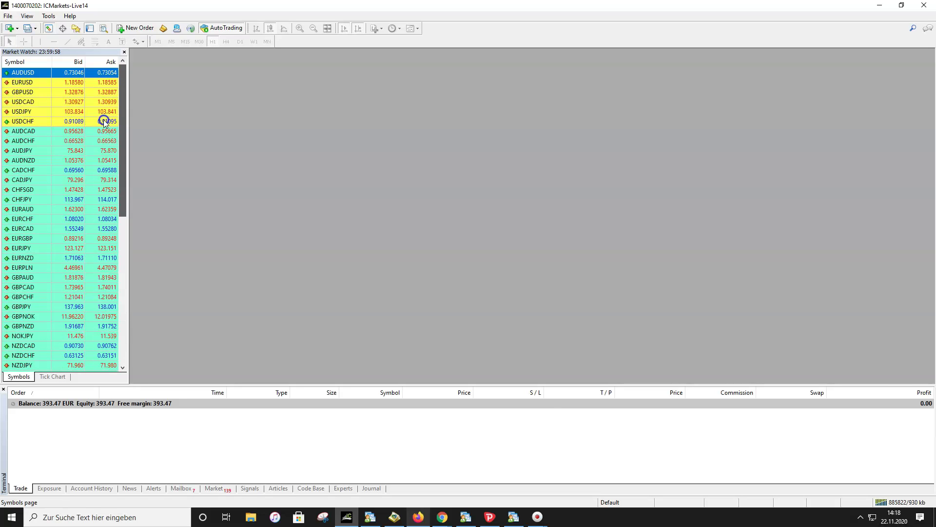
pyautogui.scroll(-10, 80, 326)
pyautogui.scroll(10, 101, 182)
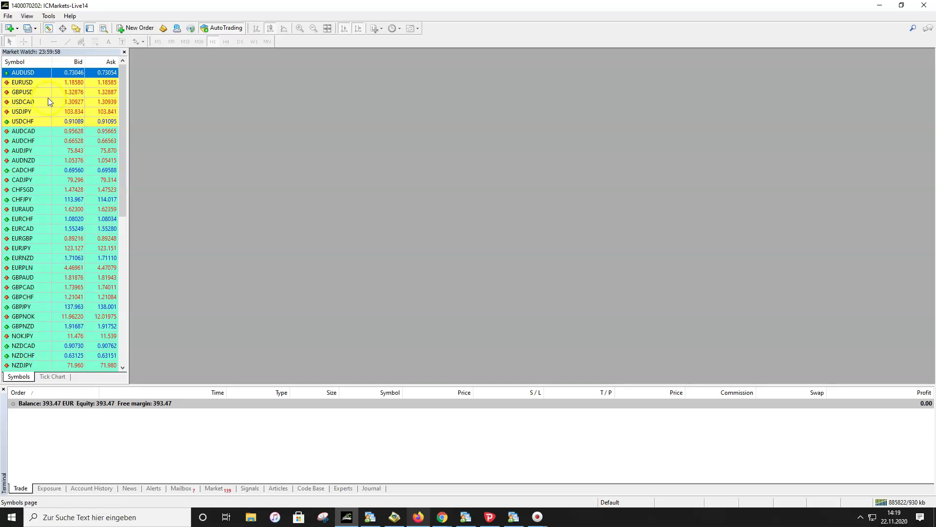
pyautogui.moveTo(124, 151); pyautogui.dragTo(108, 272)
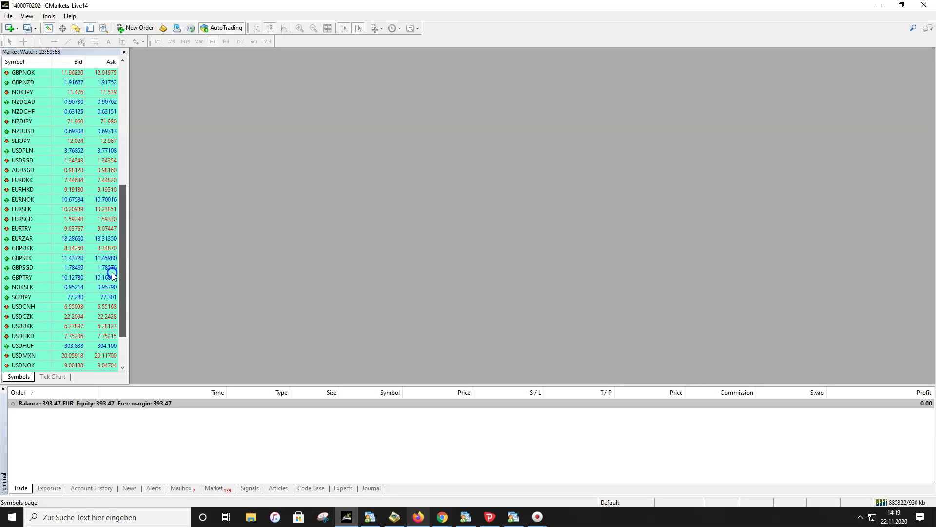
# Step: Check the hide and show options available for GBPDKK in Market Watch and return to the start of the list
pyautogui.click(31, 248)
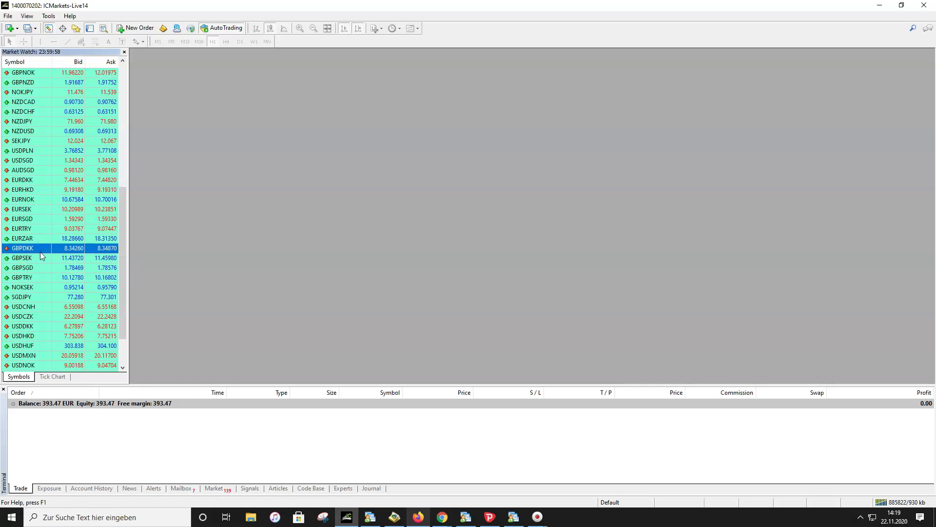
pyautogui.click(39, 252)
pyautogui.rightClick(26, 249)
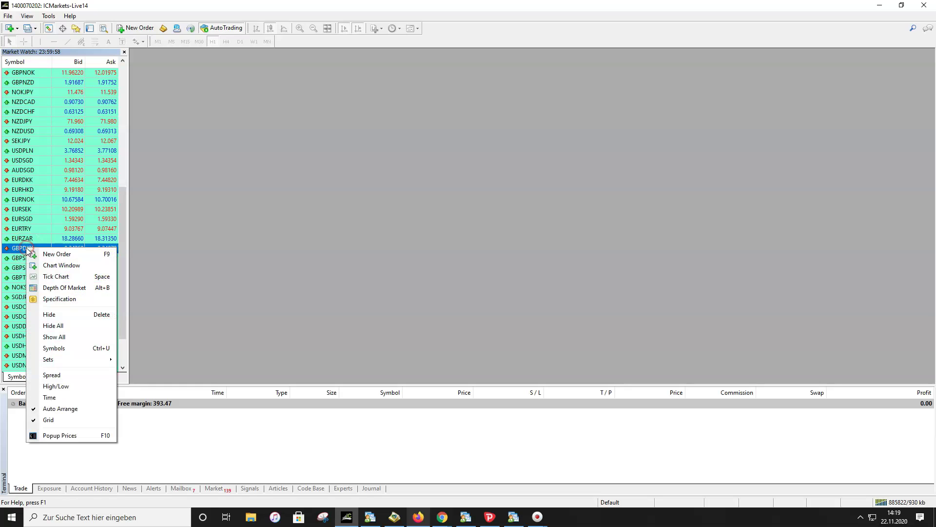
pyautogui.click(59, 316)
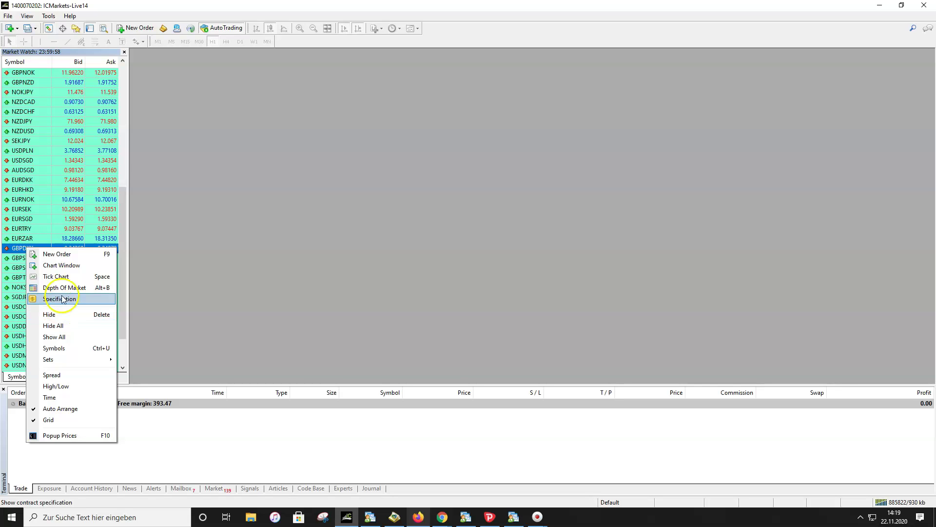
pyautogui.click(57, 208)
pyautogui.scroll(2, 69, 262)
pyautogui.scroll(4, 69, 262)
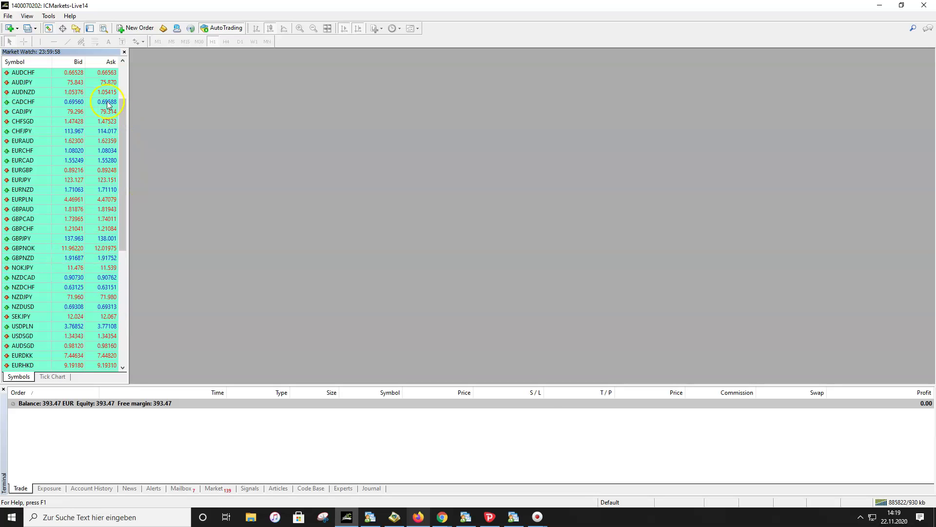
pyautogui.scroll(3, 40, 240)
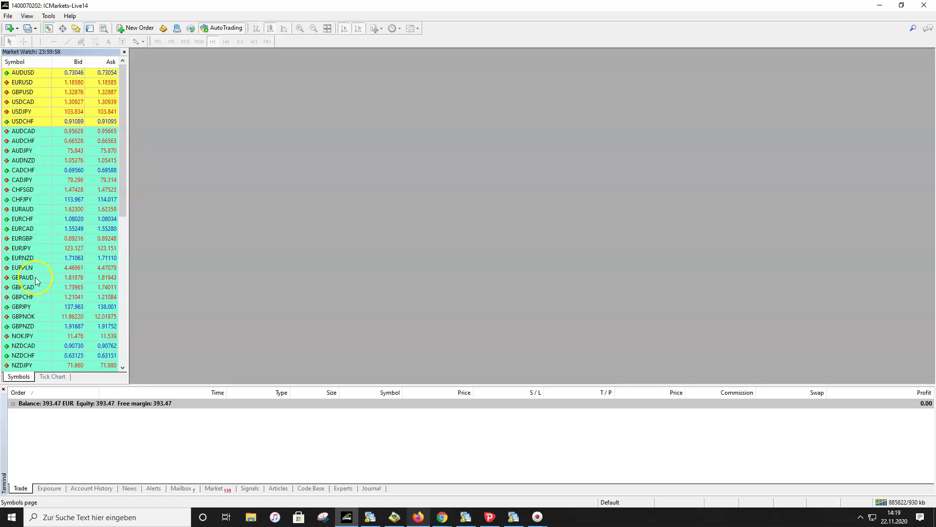
# Step: Show the XAUUSD (Gold vs US Dollar) symbol from the Metals group in the Symbols window and hide it again
pyautogui.rightClick(46, 199)
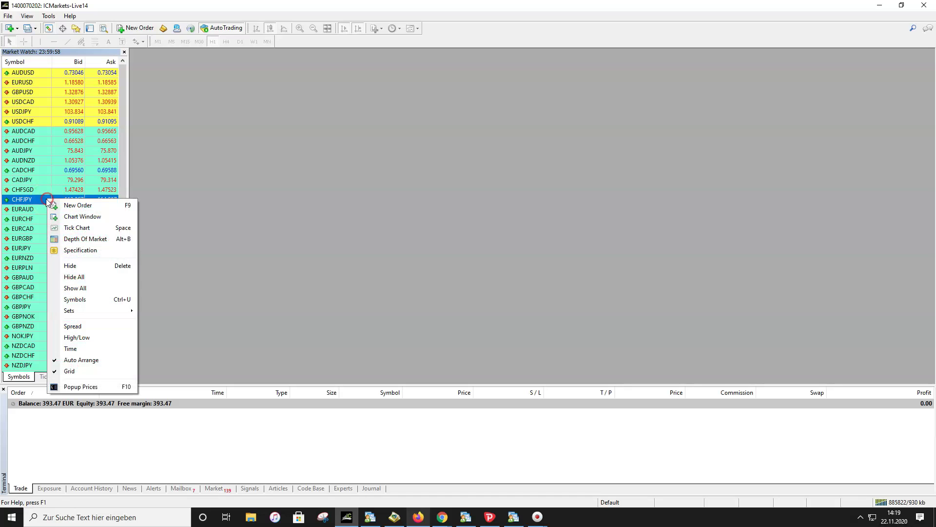
pyautogui.click(74, 299)
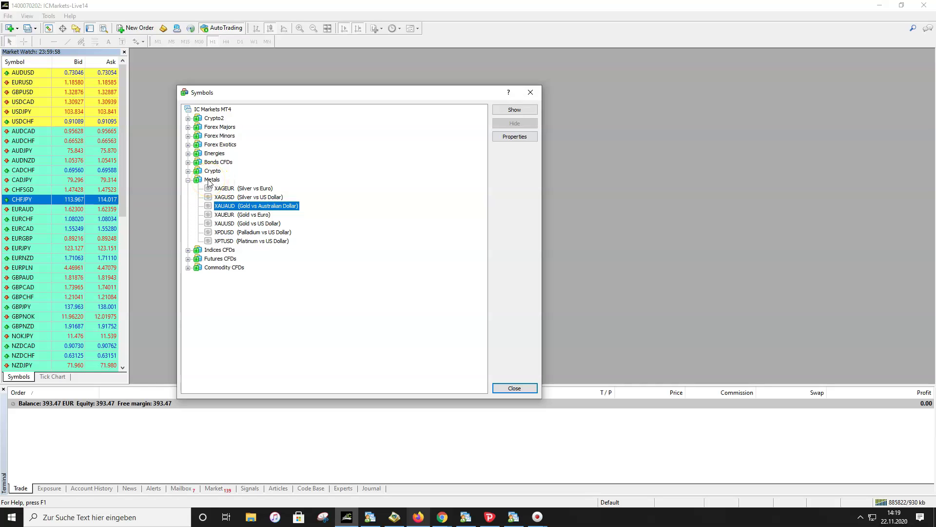
pyautogui.click(230, 224)
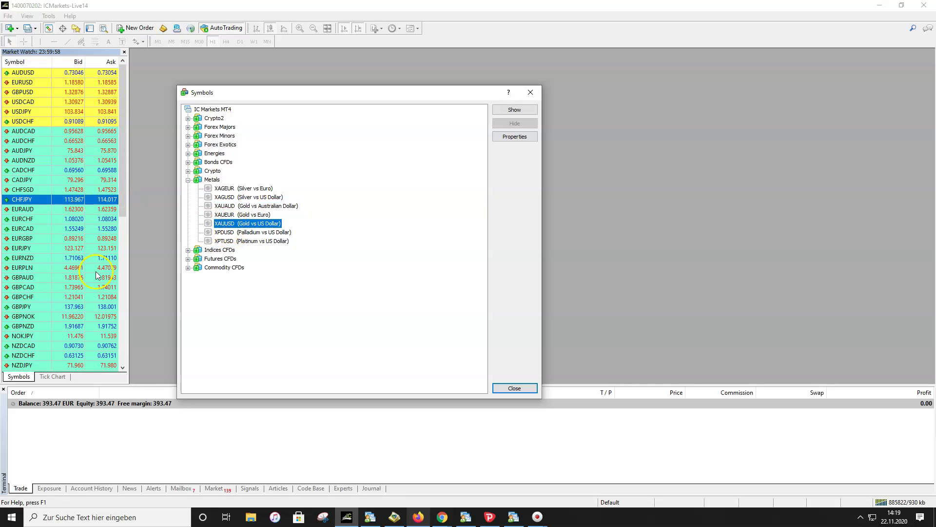
pyautogui.click(226, 223)
pyautogui.doubleClick(226, 224)
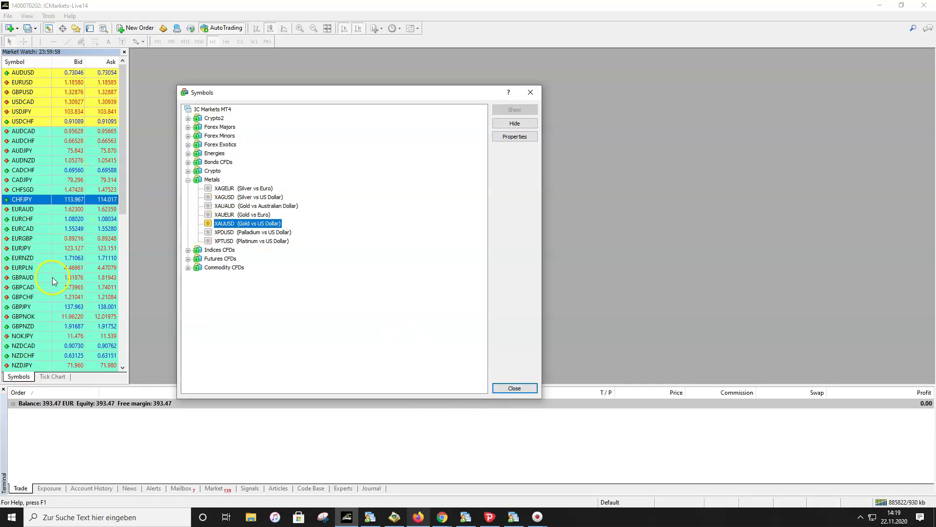
pyautogui.doubleClick(225, 224)
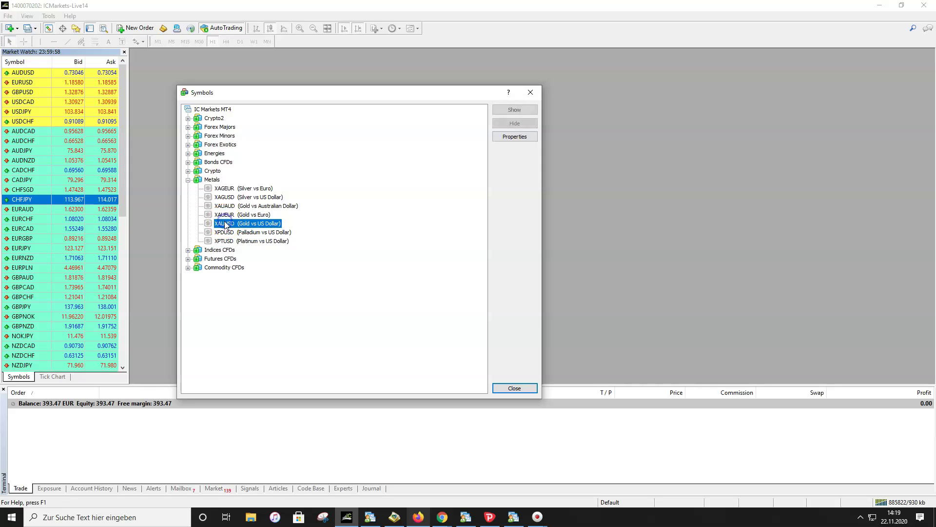
# Step: Examine which pairs are enabled in the Forex Majors, Forex Minors and Forex Exotics groups, and close the Symbols window
pyautogui.click(211, 251)
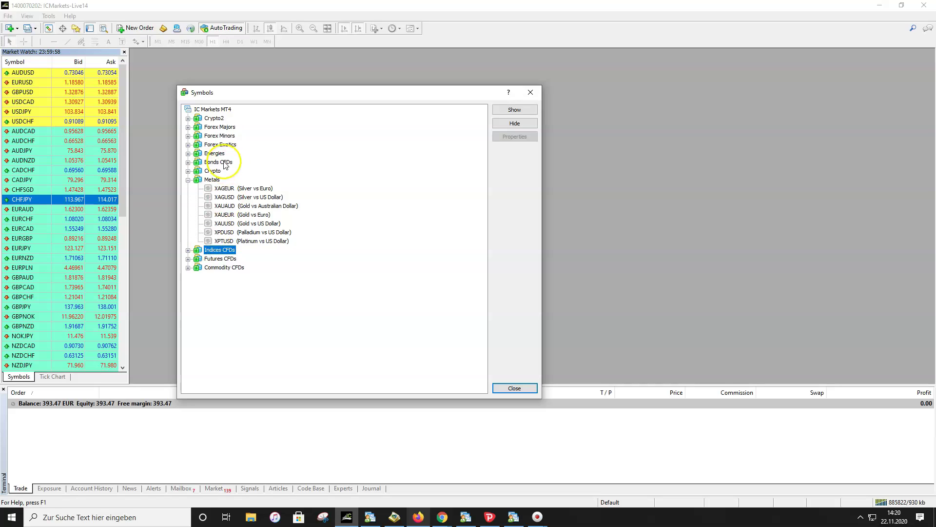
pyautogui.click(188, 128)
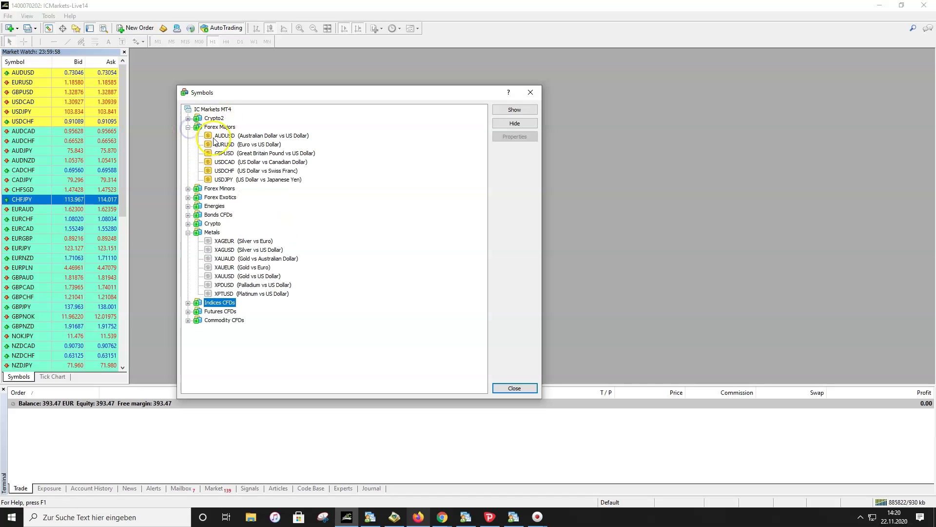
pyautogui.click(188, 189)
pyautogui.scroll(-4, 236, 170)
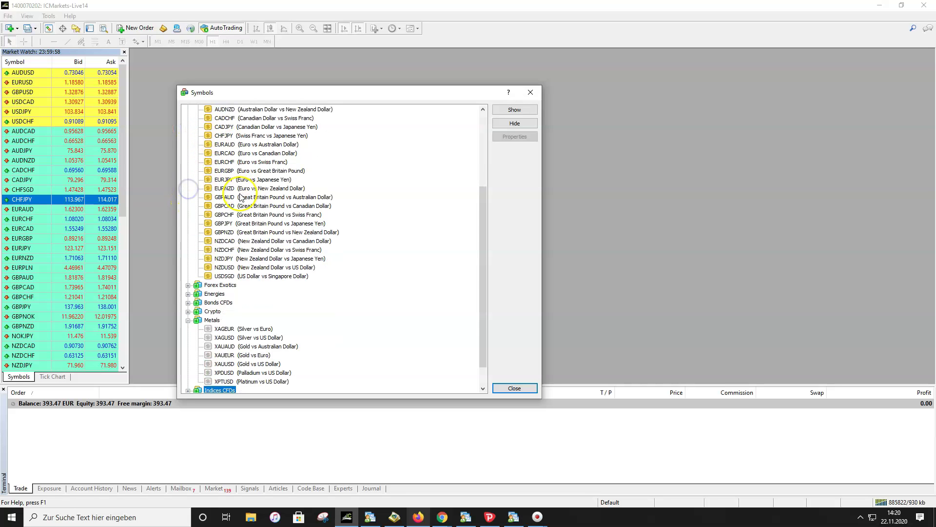
pyautogui.click(188, 281)
pyautogui.scroll(-5, 239, 236)
pyautogui.scroll(5, 239, 237)
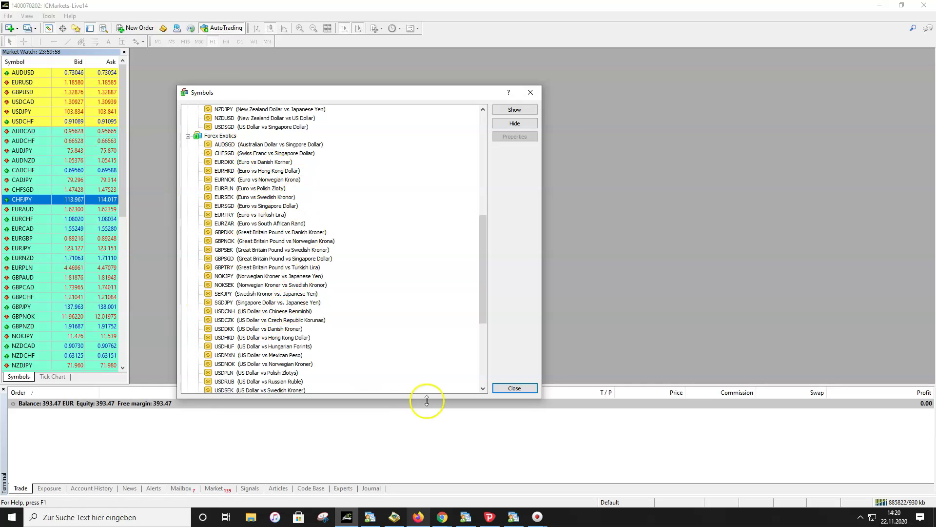
pyautogui.click(513, 389)
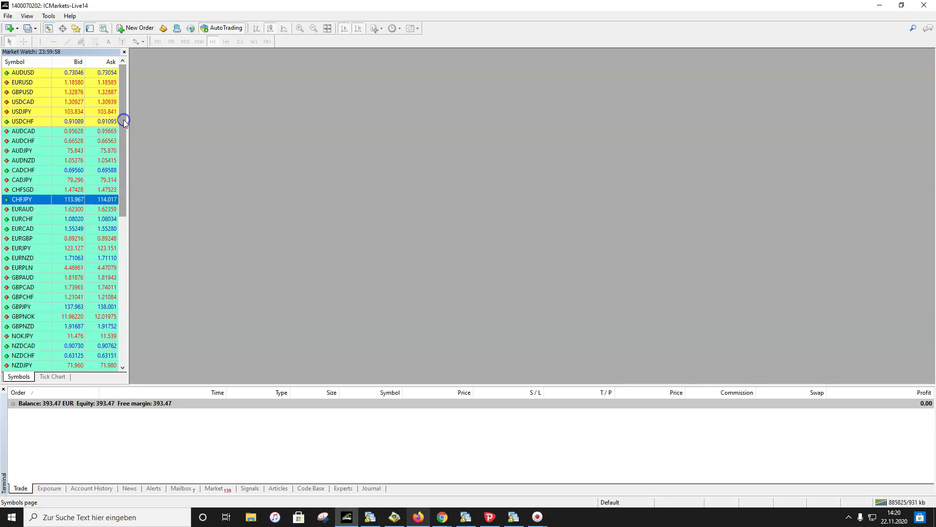
# Step: Open an AUDUSD chart from Market Watch and load the Metagrid_Autotrader.tpl template onto it
pyautogui.click(25, 74)
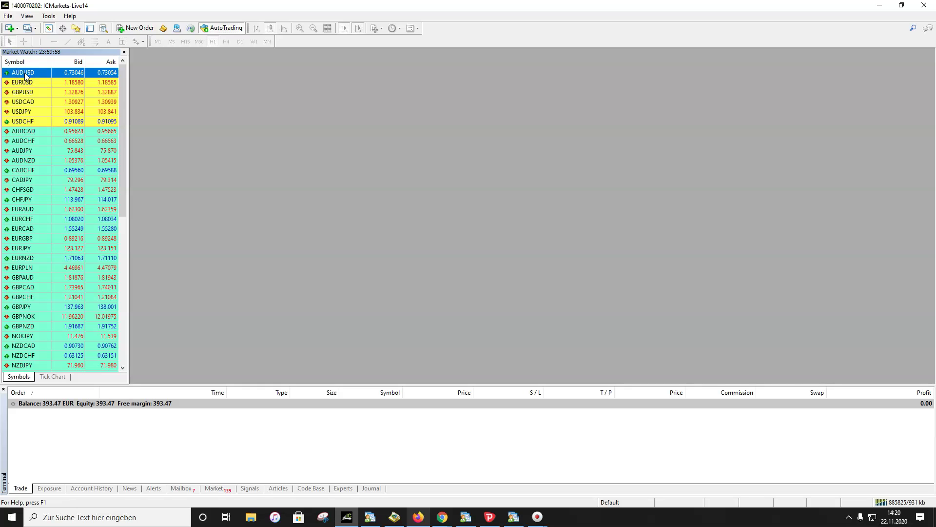
pyautogui.moveTo(17, 72); pyautogui.dragTo(324, 111)
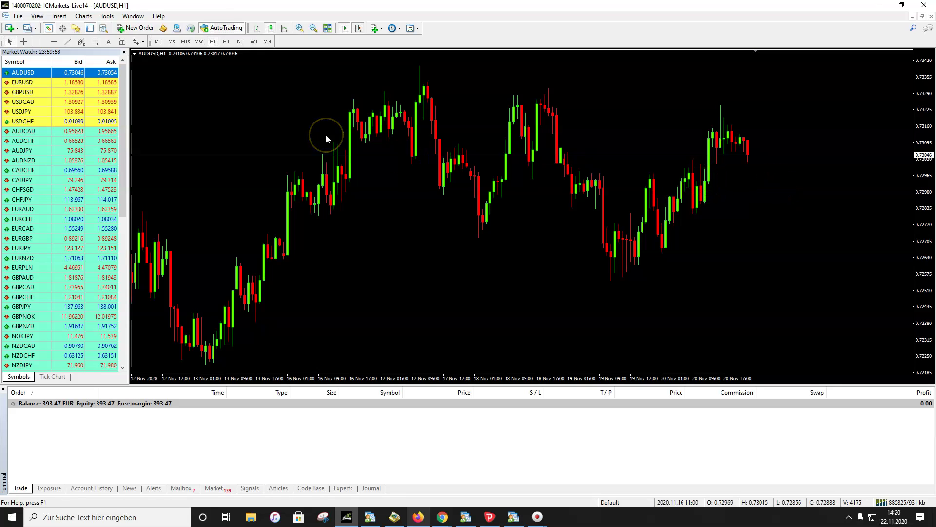
pyautogui.rightClick(296, 95)
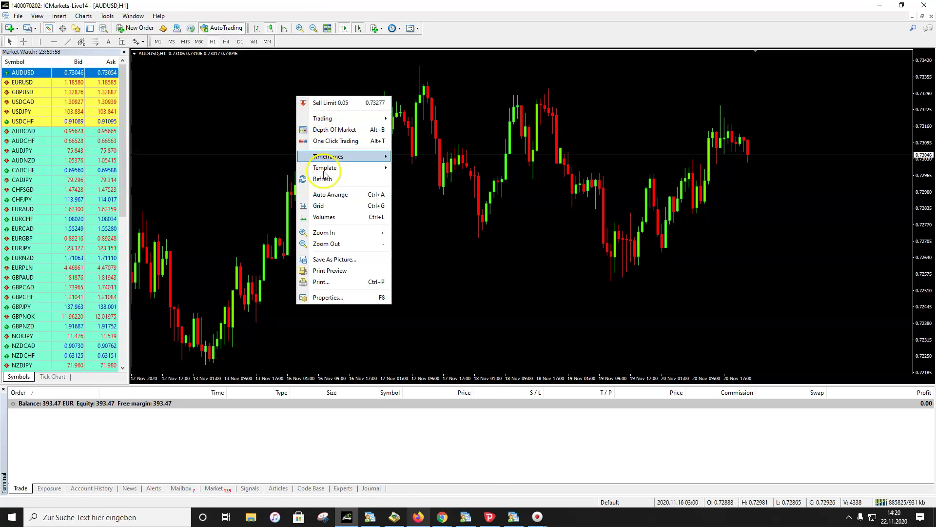
pyautogui.moveTo(325, 170)
pyautogui.click(422, 168)
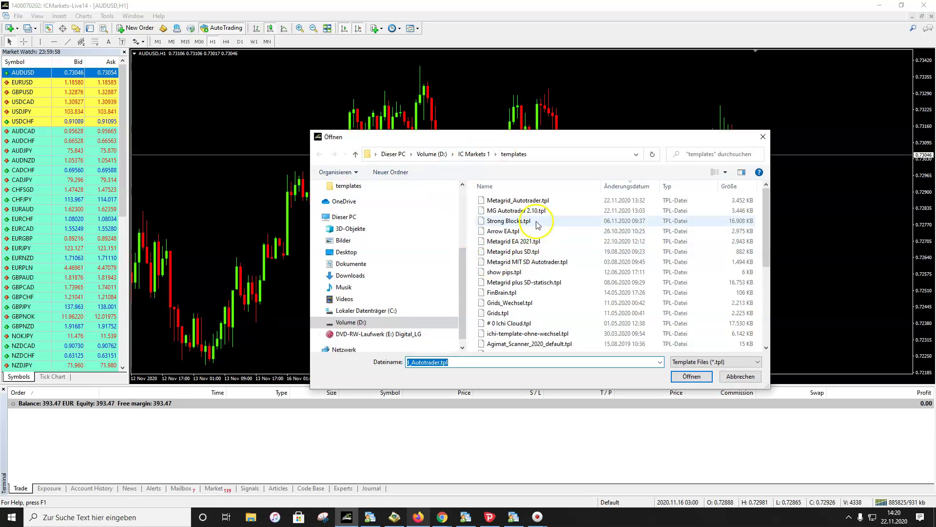
pyautogui.click(520, 202)
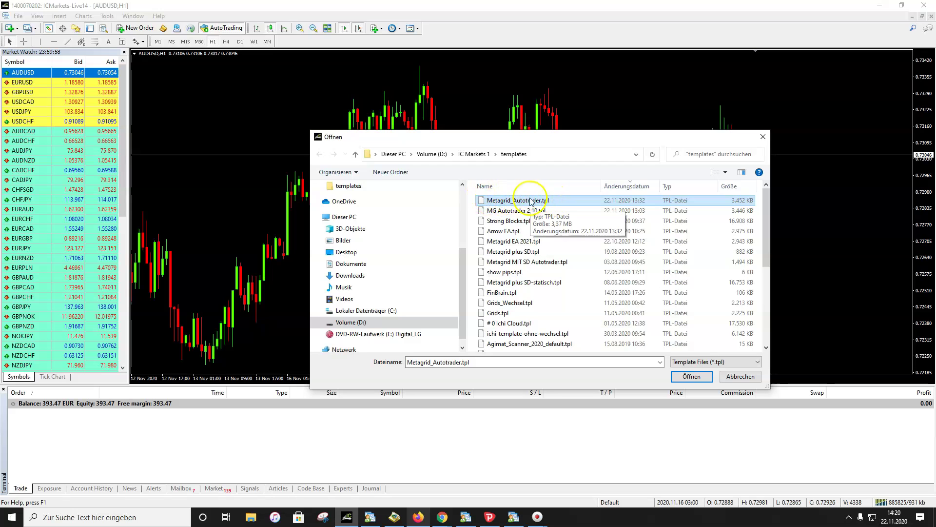
pyautogui.click(691, 376)
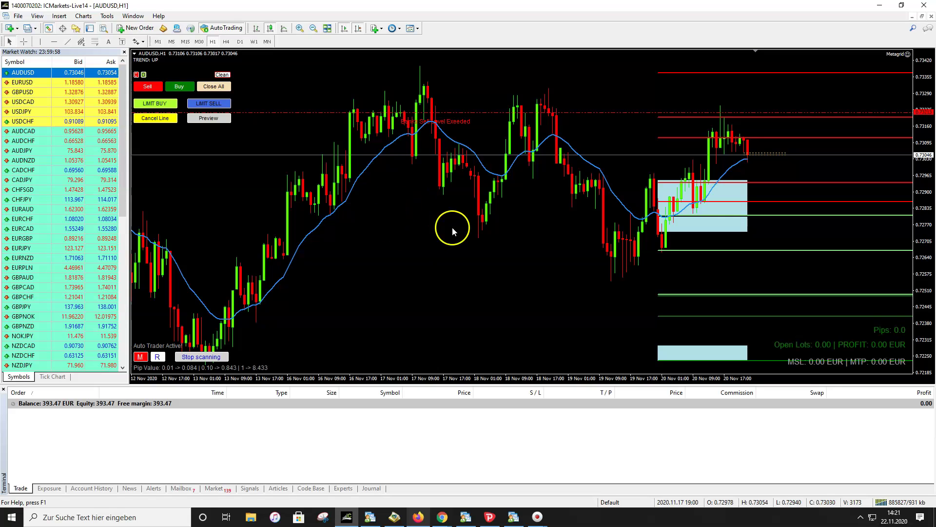
# Step: Open the Metagrid expert's input properties on the AUDUSD chart, open the online ID for auto license update for editing, and confirm the dialog
pyautogui.rightClick(420, 218)
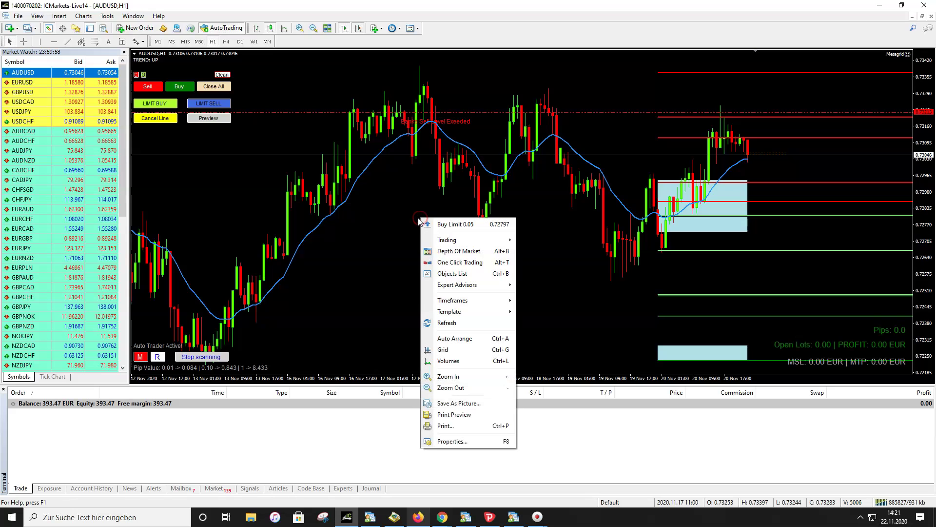
pyautogui.click(458, 287)
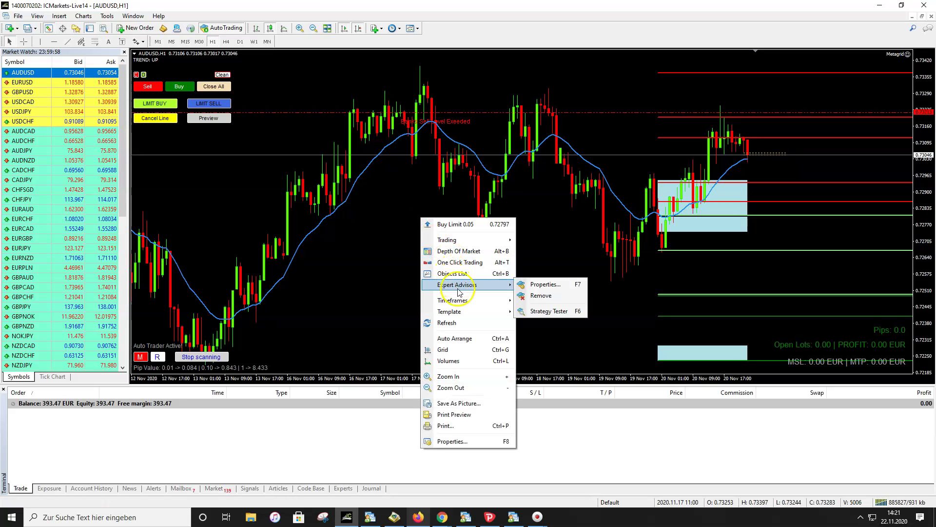
pyautogui.click(525, 284)
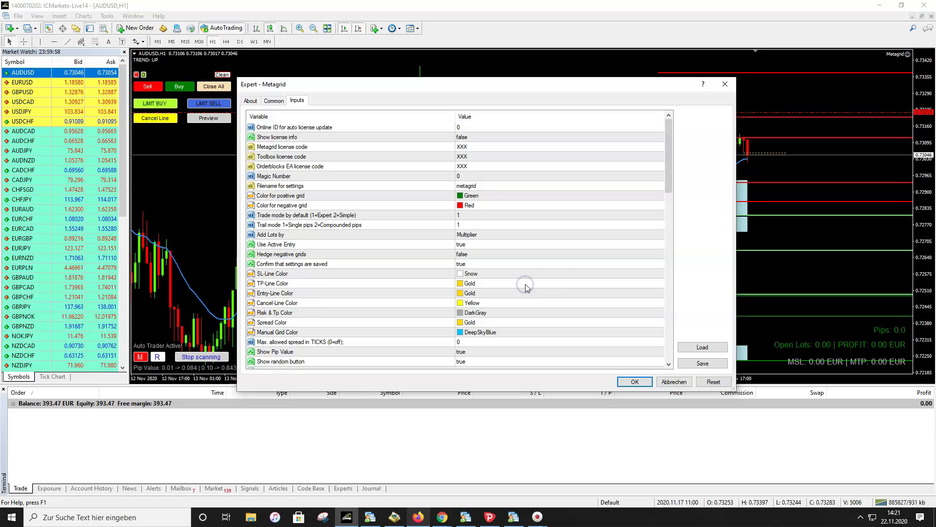
pyautogui.click(511, 129)
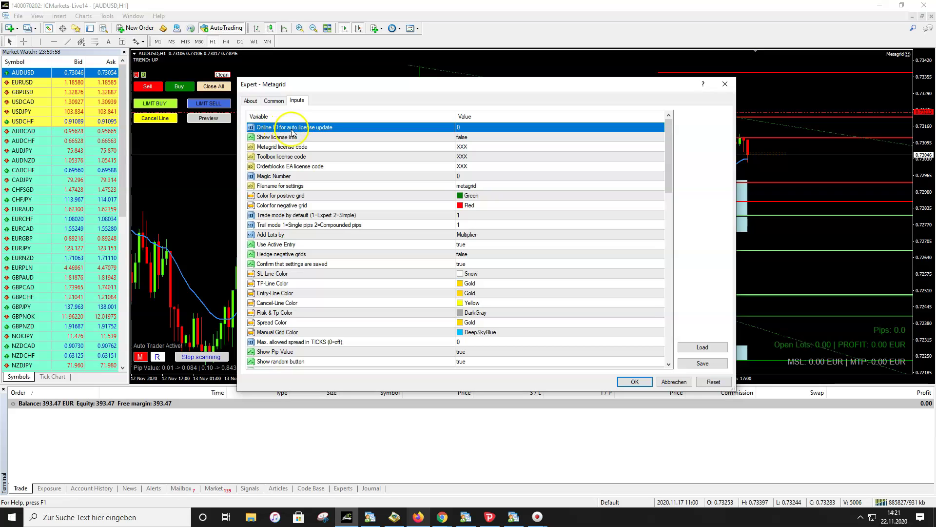
pyautogui.click(474, 131)
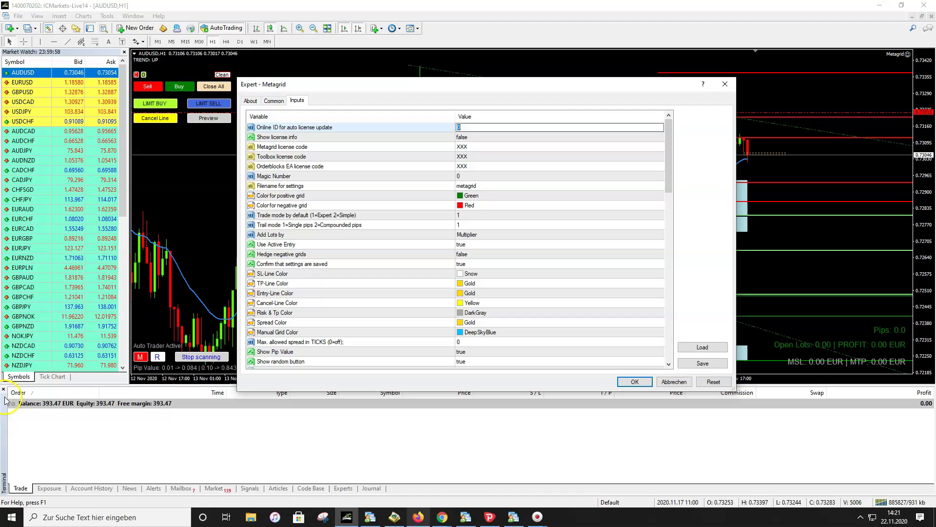
pyautogui.press('Return')
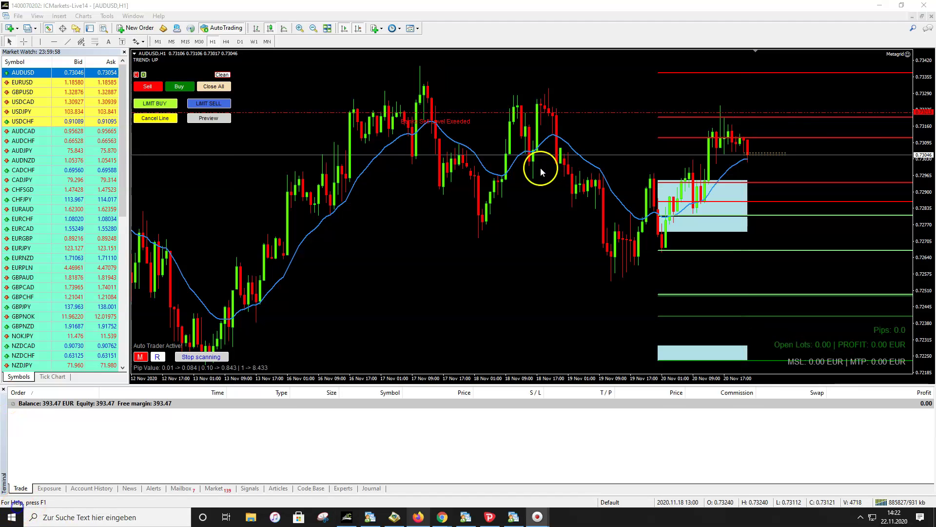
# Step: Save the AUDUSD chart setup as the template Metagrid_Autotrader.tpl, replacing the existing file
pyautogui.rightClick(393, 214)
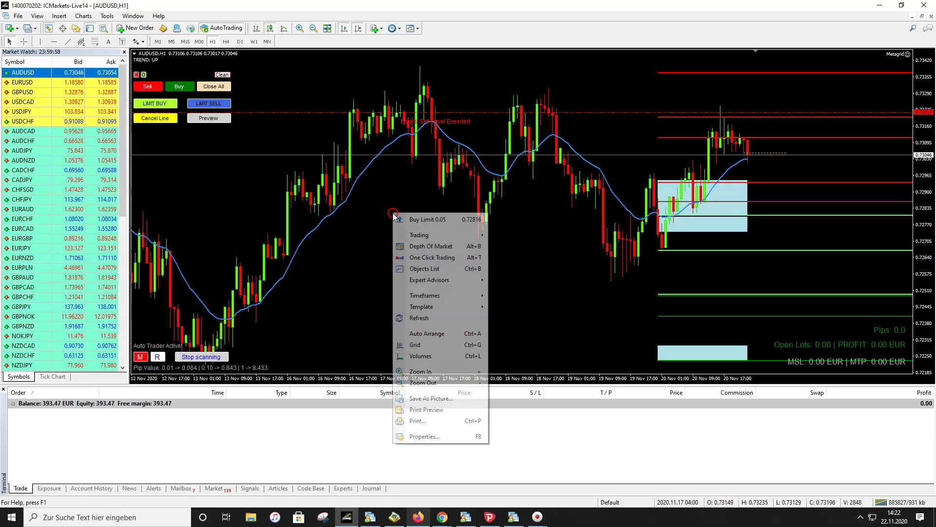
pyautogui.moveTo(430, 308)
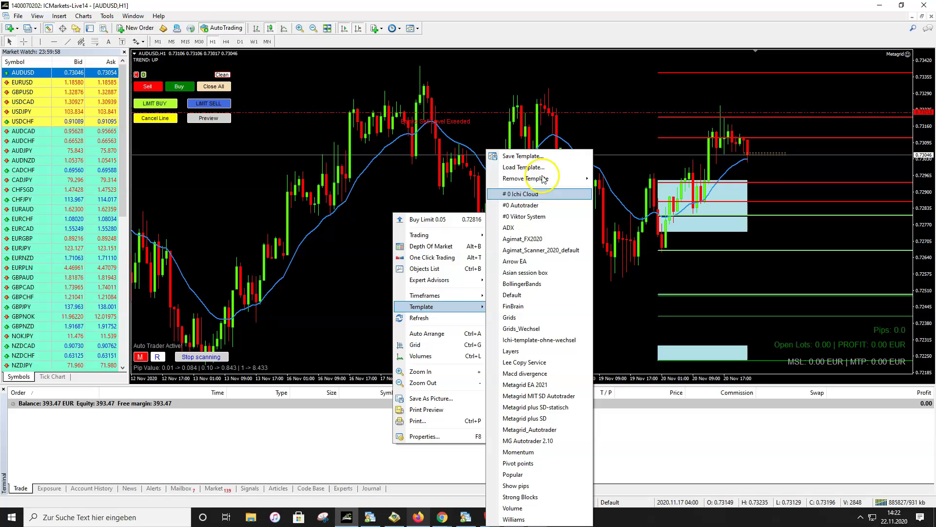
pyautogui.click(543, 156)
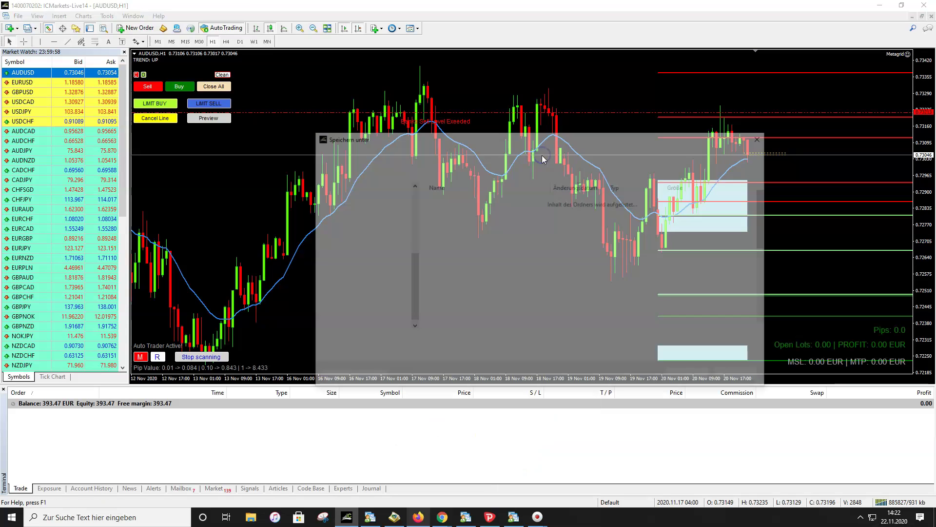
pyautogui.click(479, 200)
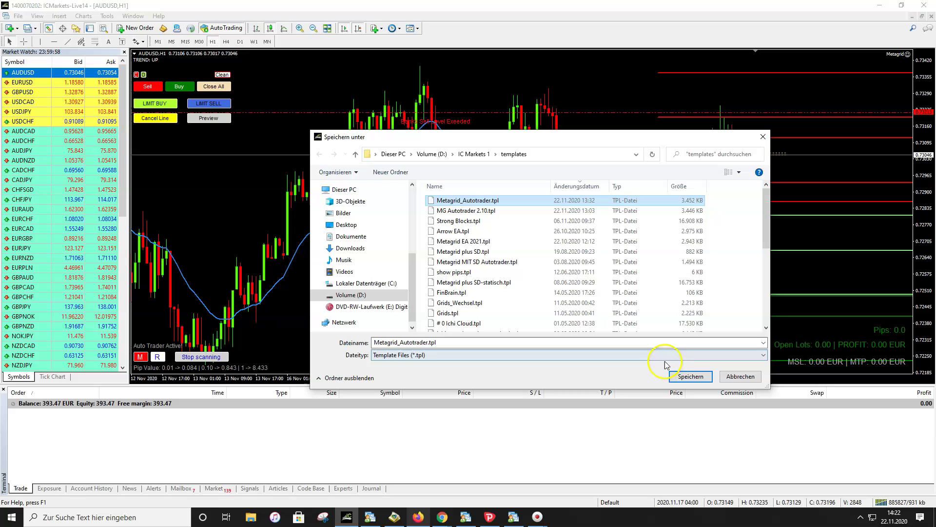
pyautogui.click(686, 378)
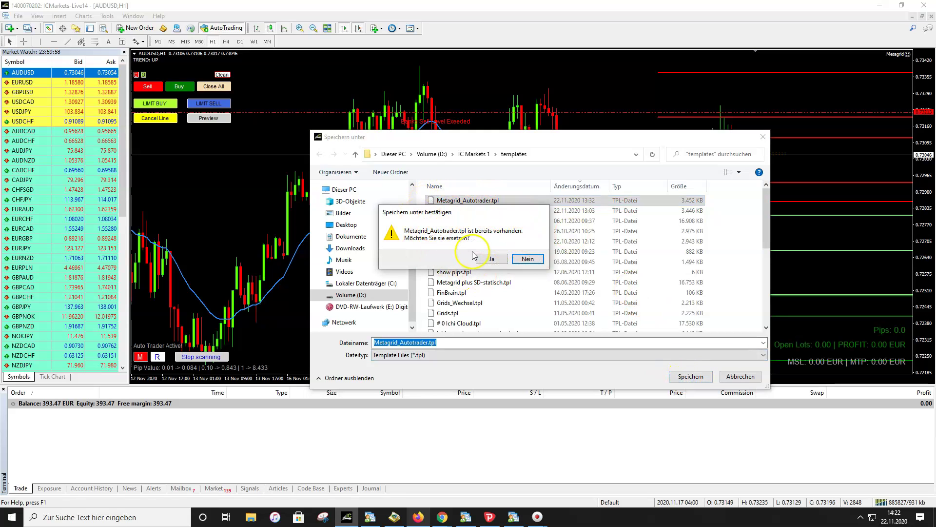
pyautogui.click(492, 259)
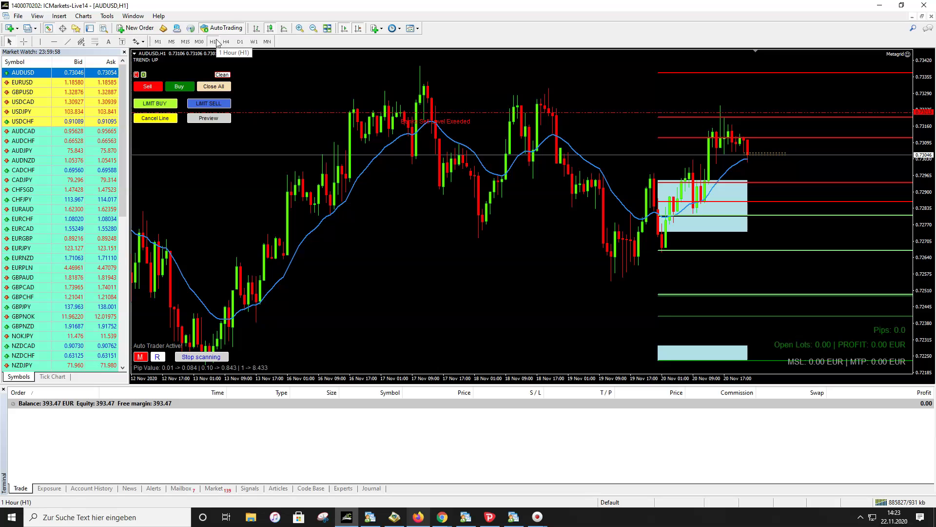
# Step: Switch the AUDUSD chart to the M15 timeframe
pyautogui.click(425, 220)
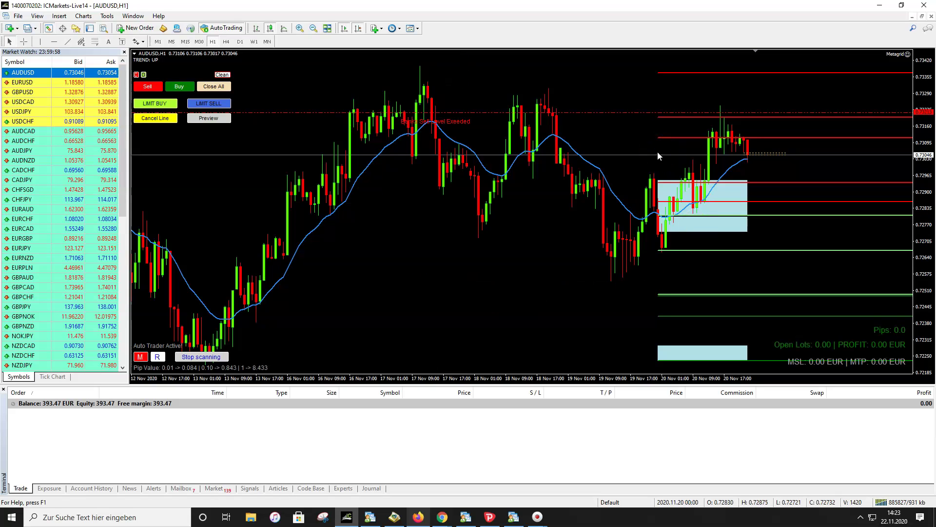
pyautogui.click(657, 167)
pyautogui.click(185, 42)
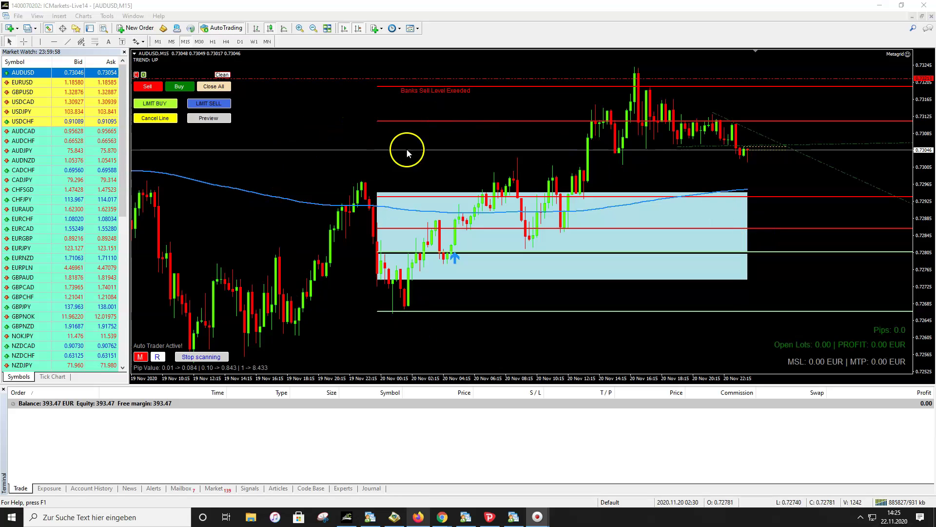
# Step: Open a new chart window for EURUSD from Market Watch
pyautogui.click(33, 84)
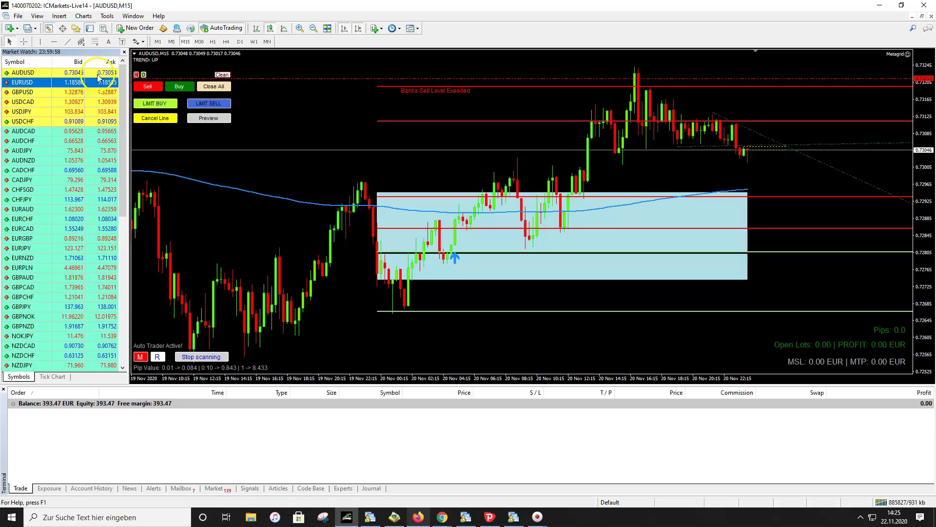
pyautogui.click(21, 84)
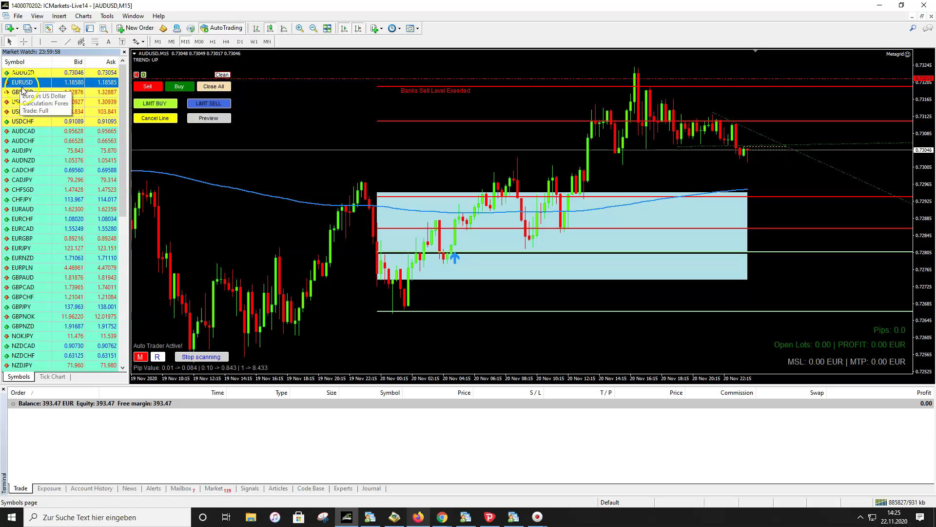
pyautogui.click(29, 142)
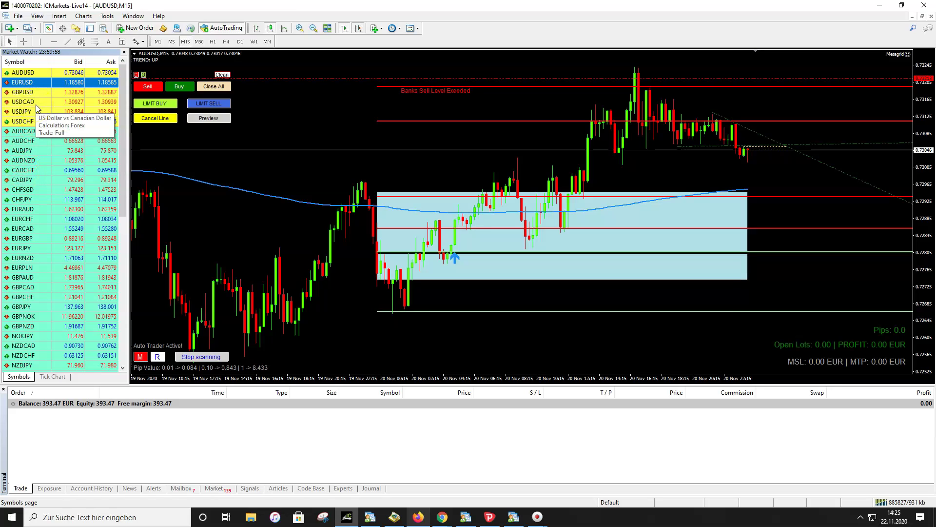
pyautogui.click(20, 118)
pyautogui.click(23, 84)
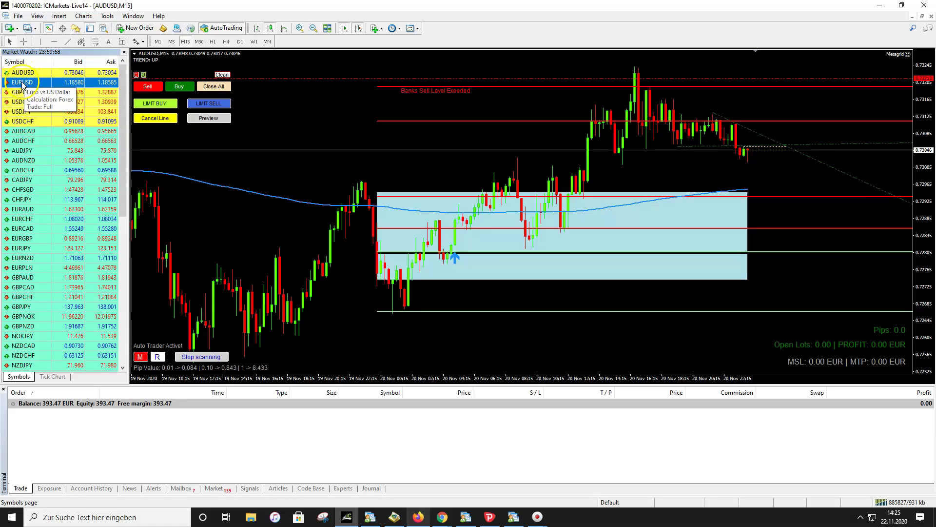
pyautogui.rightClick(23, 84)
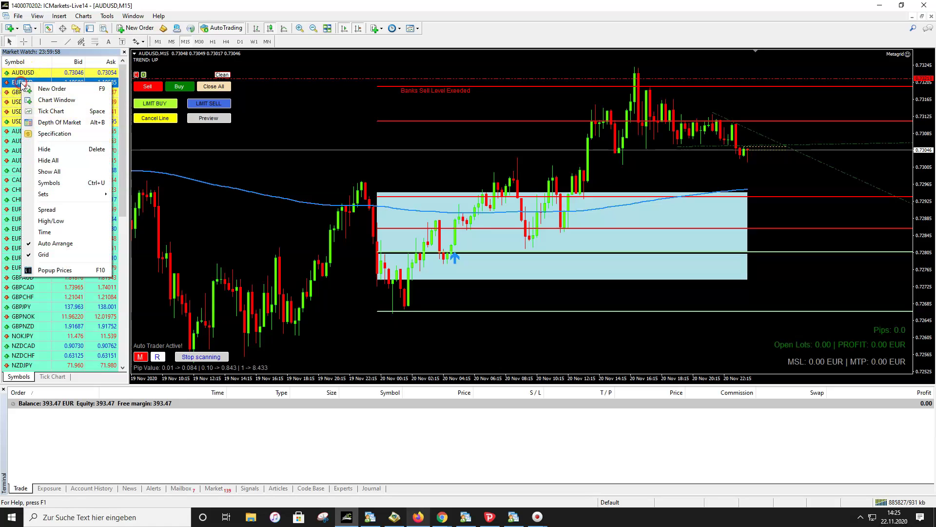
pyautogui.click(42, 99)
# Step: Load the Metagrid_Autotrader.tpl template onto the EURUSD chart
pyautogui.rightClick(343, 97)
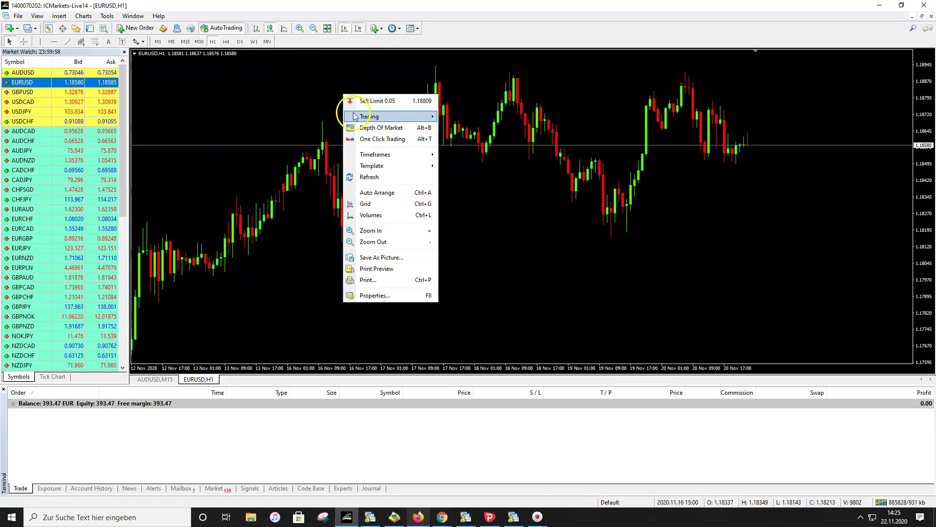
pyautogui.moveTo(391, 171)
pyautogui.click(475, 162)
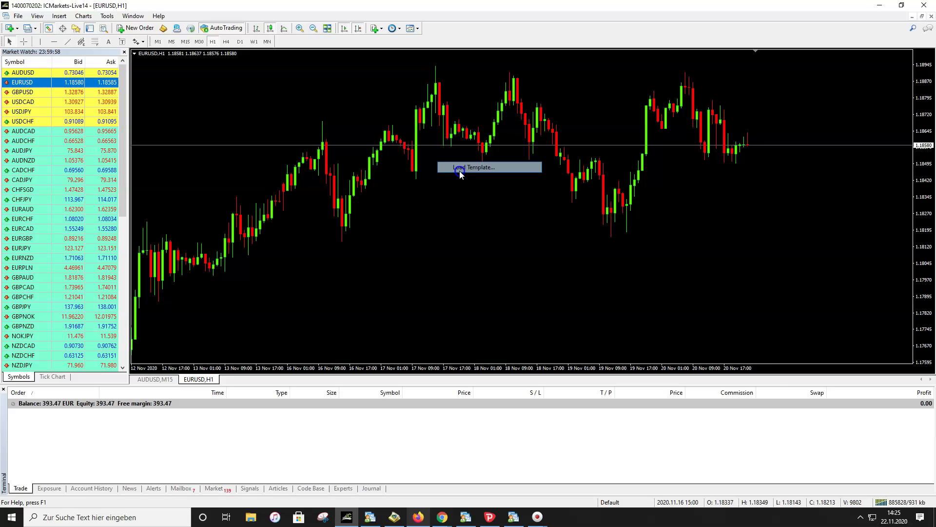
pyautogui.click(510, 200)
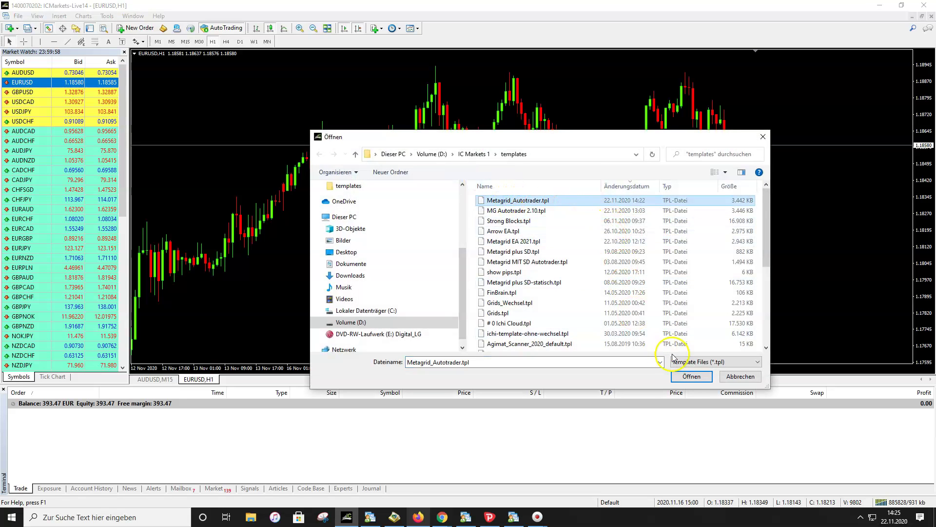
pyautogui.click(687, 377)
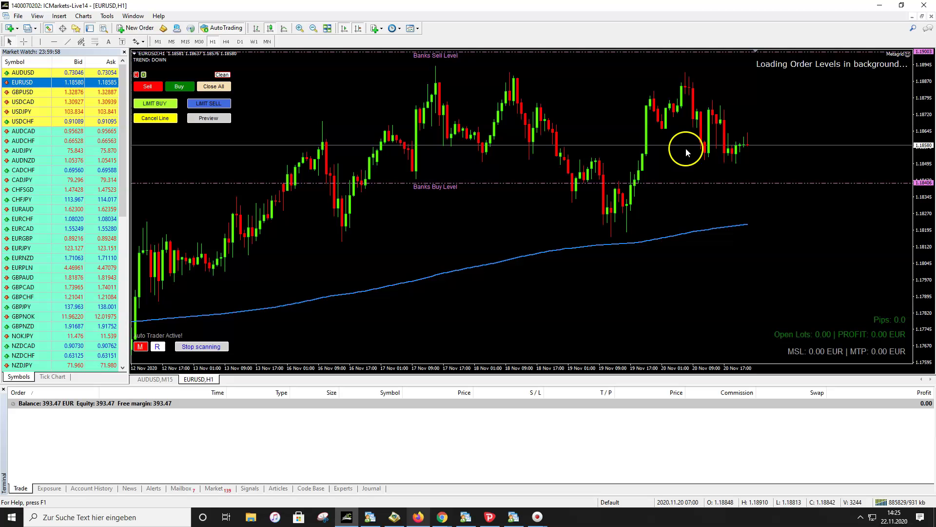
# Step: Open a GBPUSD chart from Market Watch and load the Metagrid_Autotrader.tpl template onto it
pyautogui.click(27, 92)
pyautogui.rightClick(30, 92)
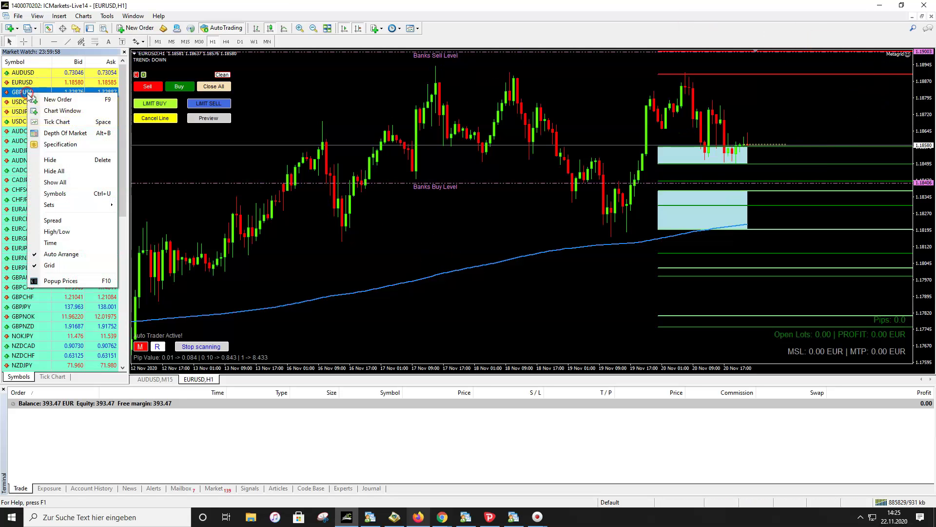
pyautogui.click(54, 111)
pyautogui.rightClick(373, 125)
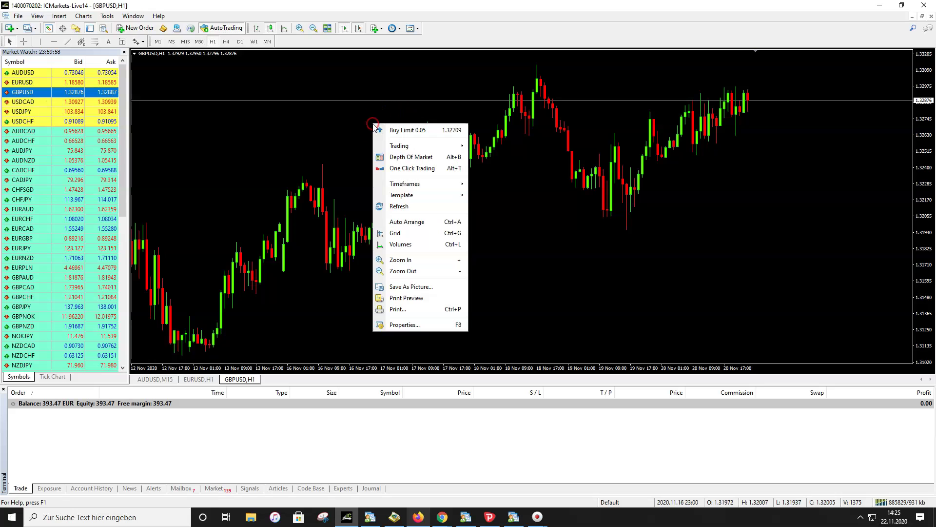
pyautogui.moveTo(414, 196)
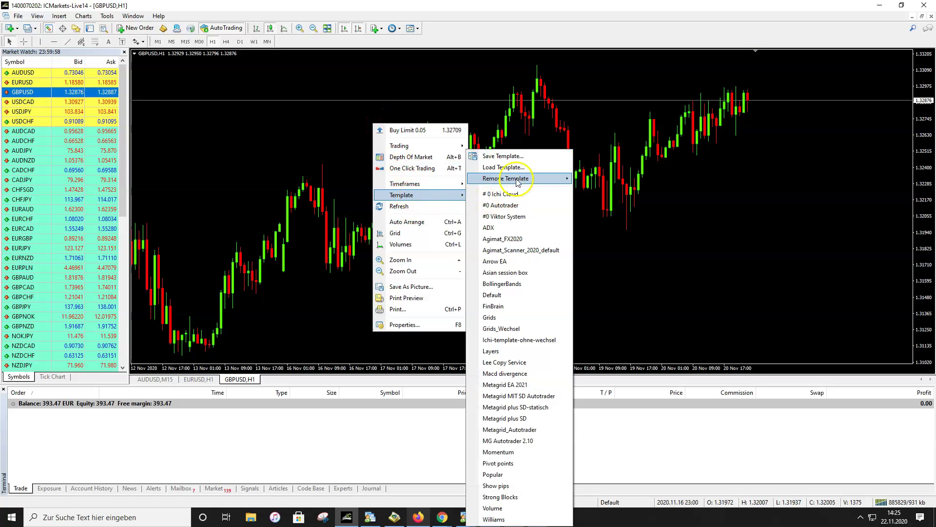
pyautogui.click(536, 167)
pyautogui.doubleClick(507, 201)
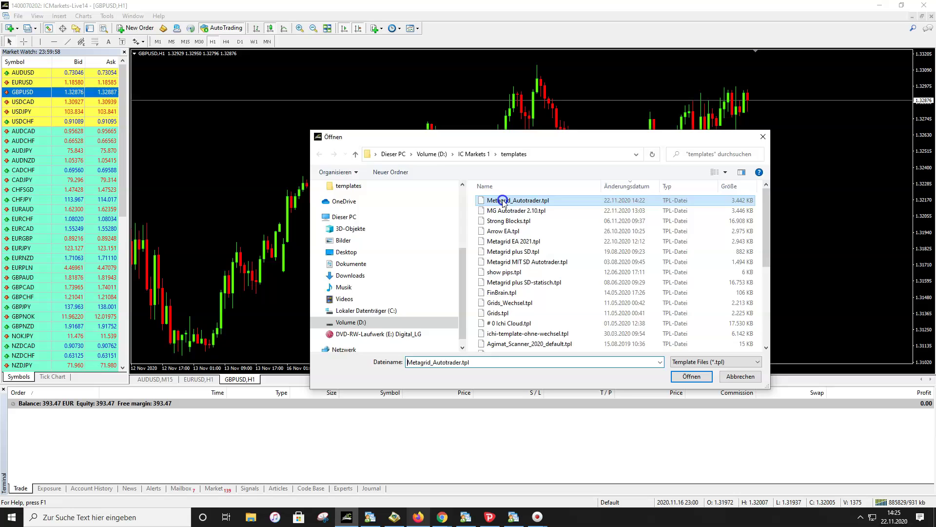
# Step: Open a USDCAD chart from Market Watch and load the Metagrid_Autotrader.tpl template onto it
pyautogui.click(22, 102)
pyautogui.rightClick(23, 101)
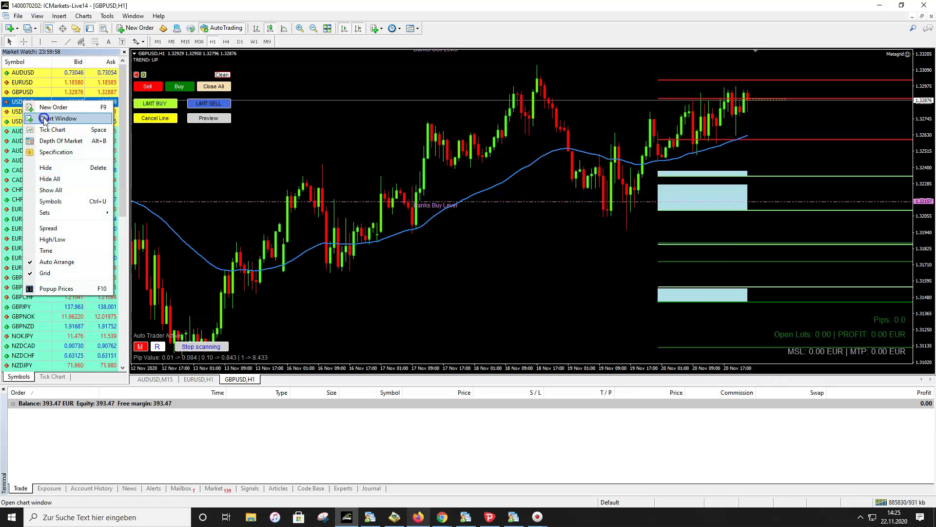
pyautogui.click(48, 118)
pyautogui.rightClick(407, 113)
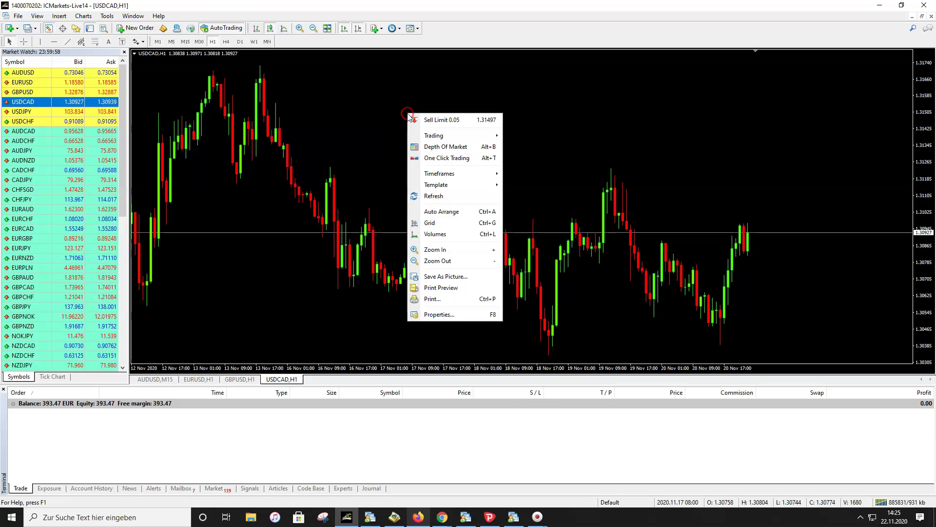
pyautogui.moveTo(454, 184)
pyautogui.click(562, 167)
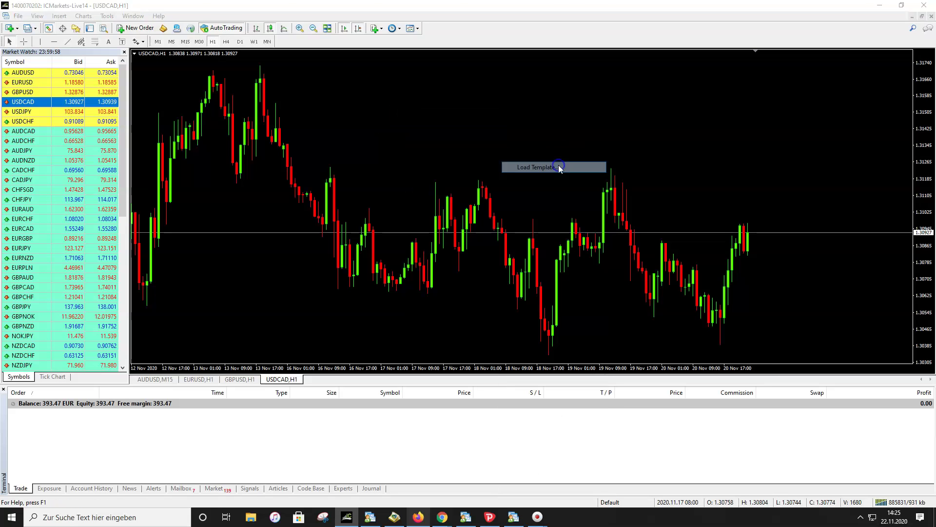
pyautogui.doubleClick(512, 203)
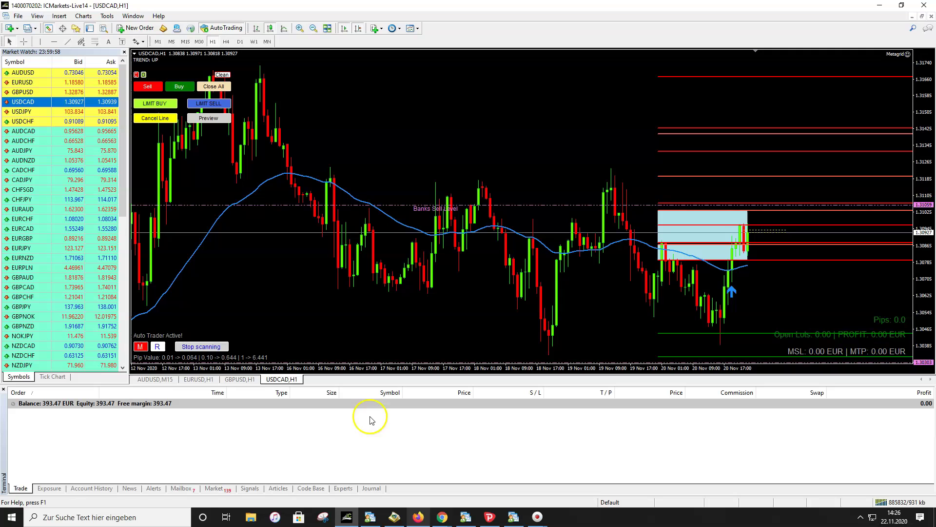
pyautogui.click(157, 344)
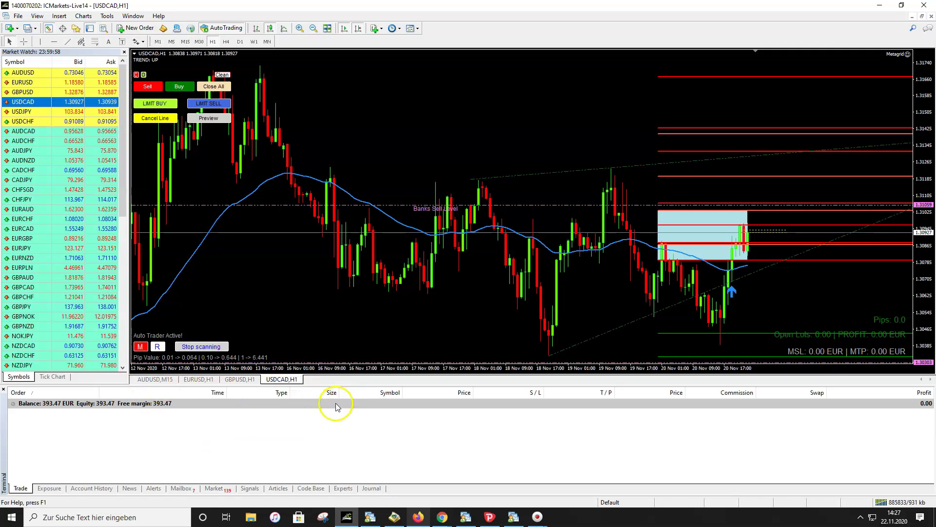
pyautogui.click(232, 349)
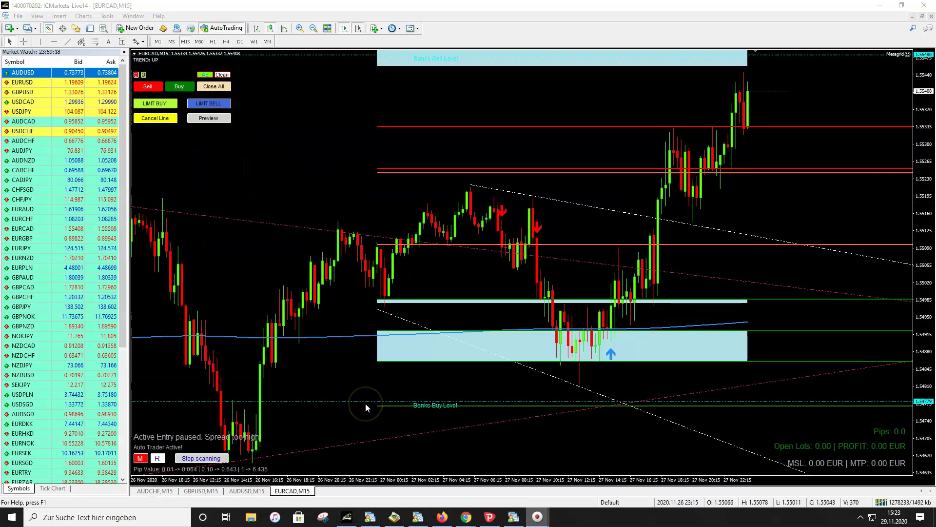
# Step: Open the Metagrid settings panel with lots, risk, grid, stoploss and trailing values on the EURCAD M15 chart
pyautogui.click(375, 399)
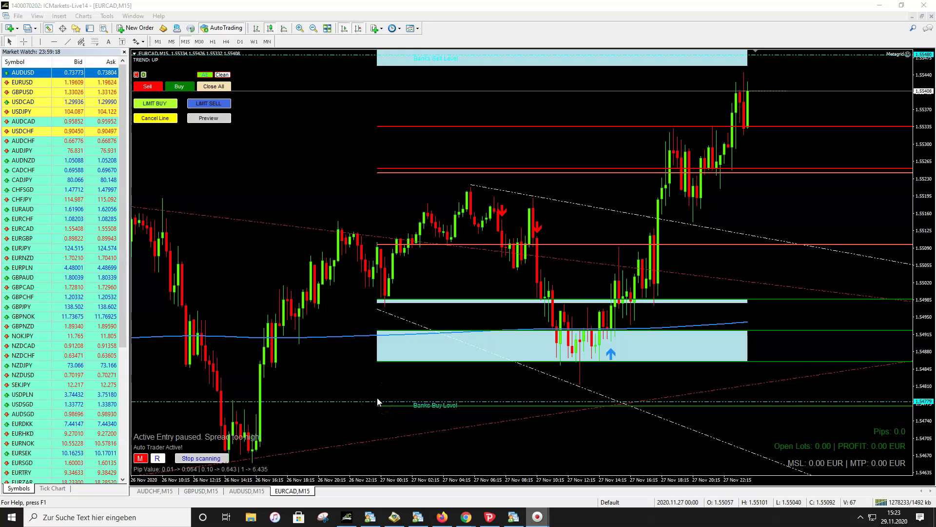
pyautogui.click(575, 345)
pyautogui.click(140, 459)
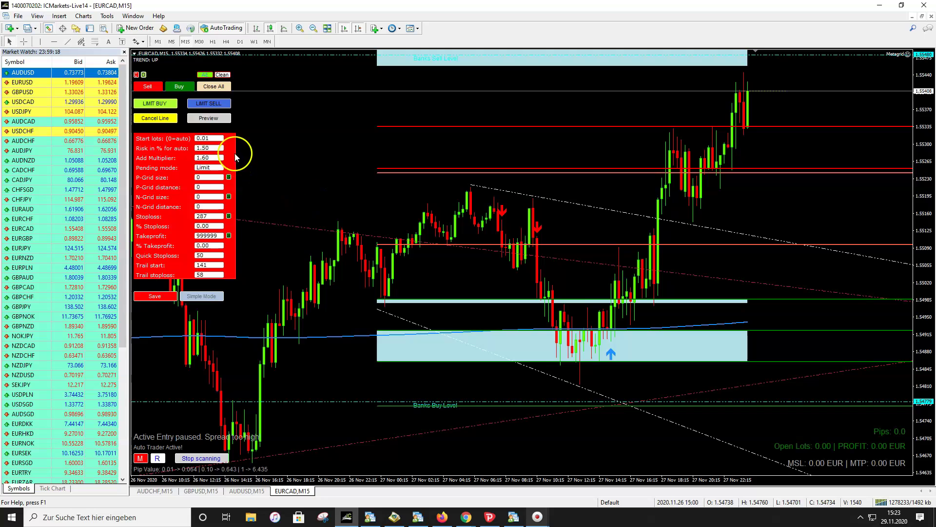
# Step: Set the start lots to 0.10 in the Metagrid settings of the EURCAD M15 chart
pyautogui.click(216, 141)
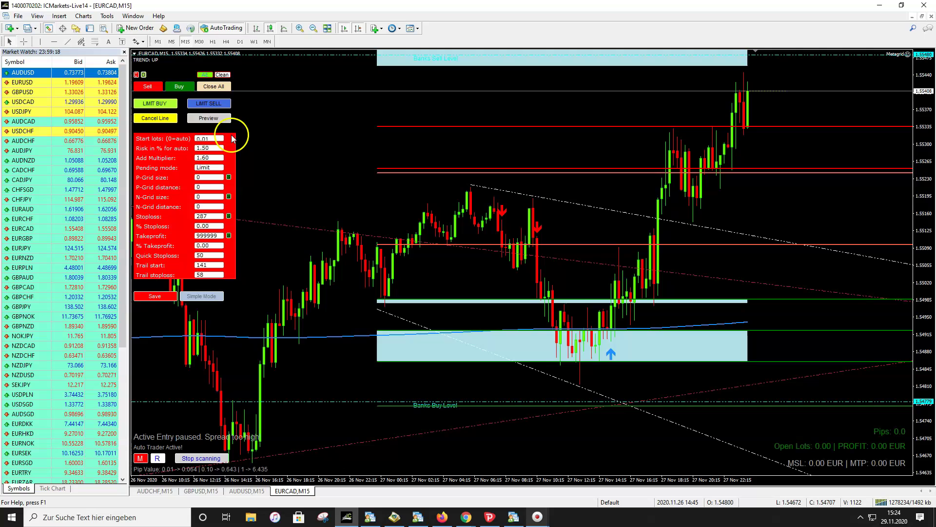
pyautogui.click(217, 139)
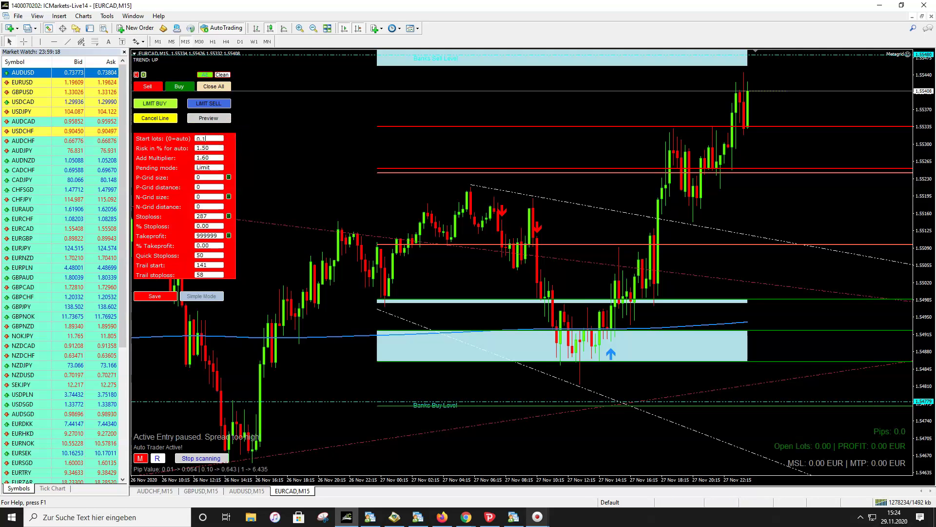
pyautogui.click(227, 159)
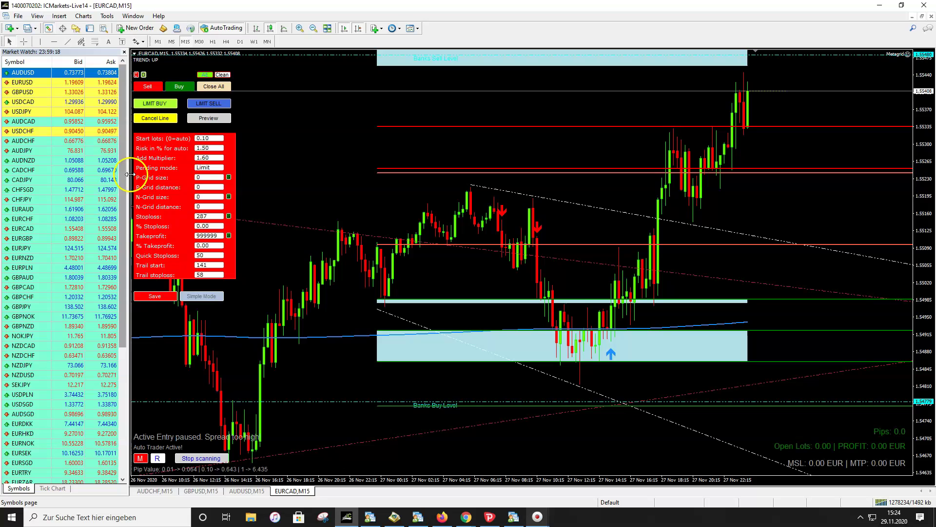
pyautogui.click(213, 154)
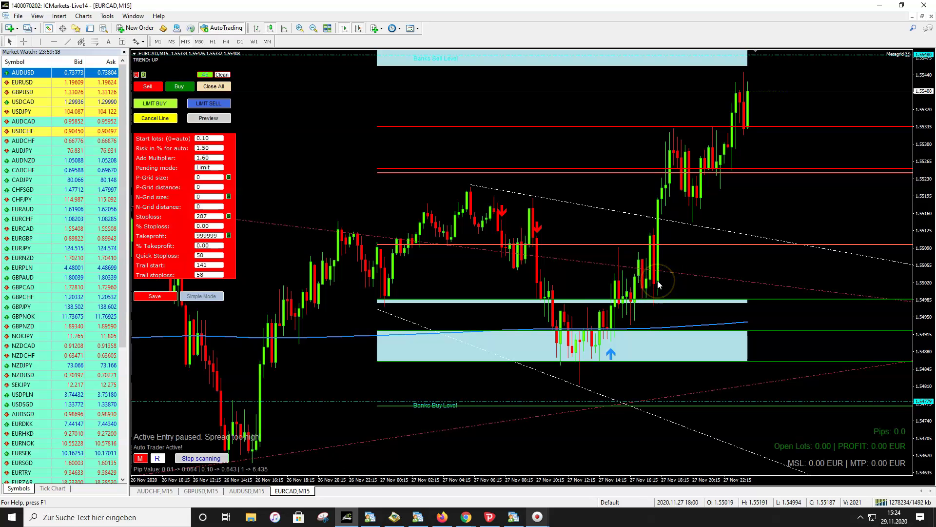
# Step: Set the start lots to 0 so that Metagrid sizes lots automatically on the EURCAD chart
pyautogui.click(210, 139)
pyautogui.write('0')
pyautogui.click(223, 156)
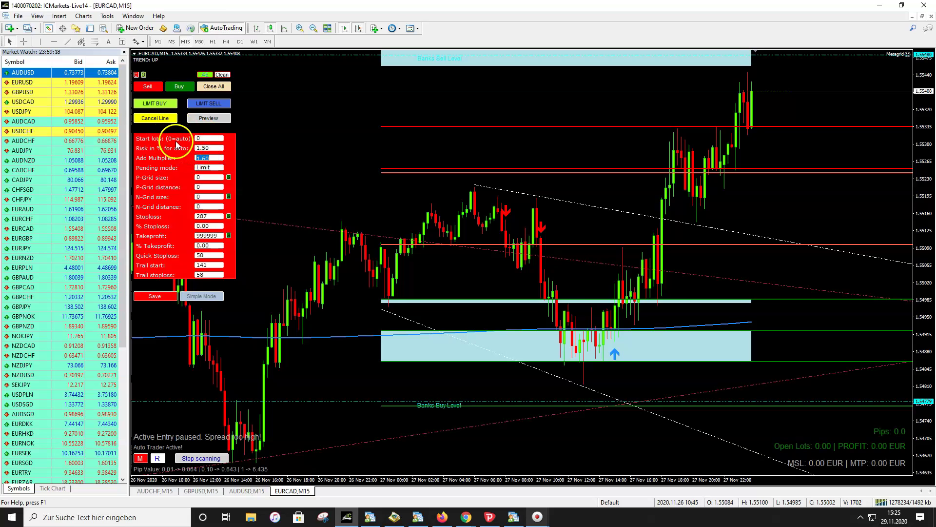
pyautogui.click(204, 147)
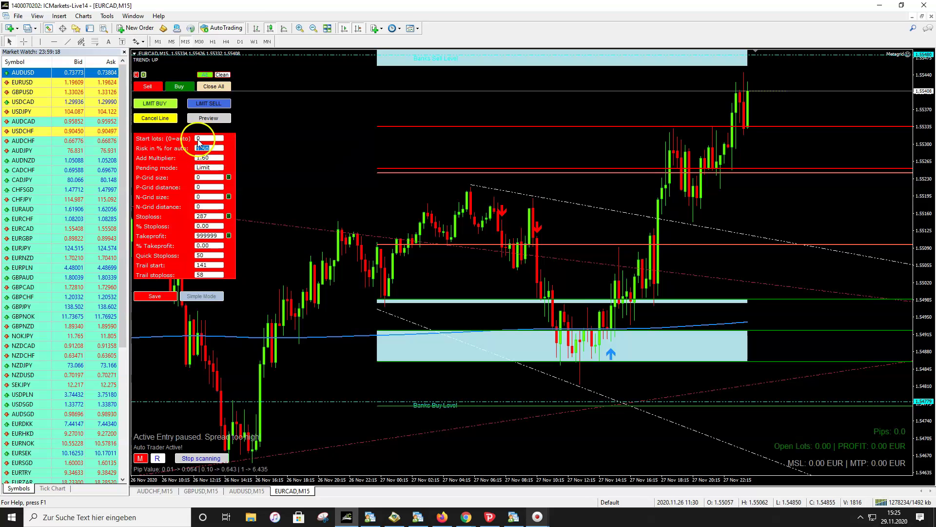
pyautogui.click(503, 201)
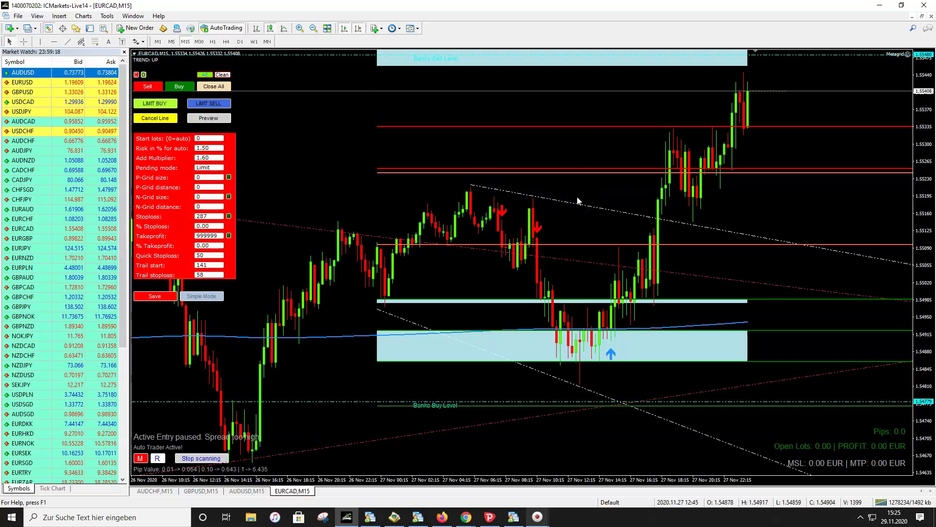
pyautogui.click(651, 177)
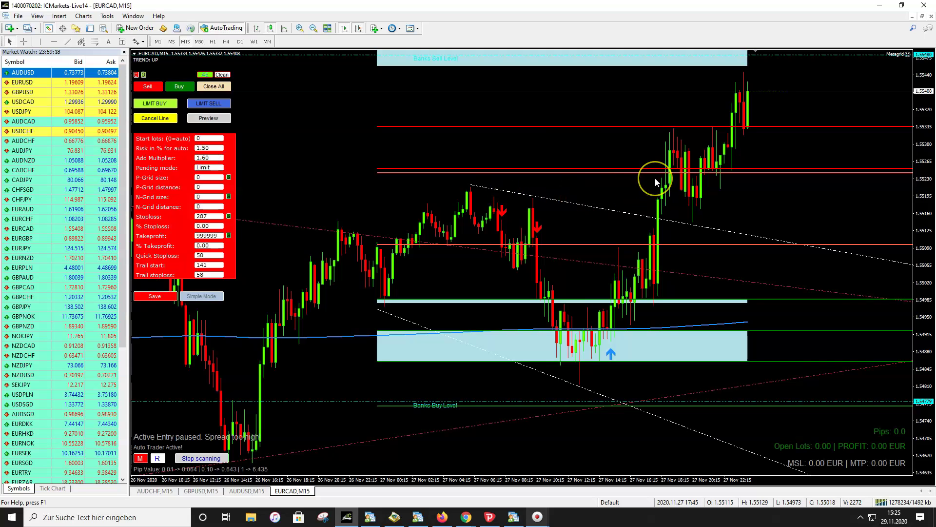
pyautogui.click(687, 179)
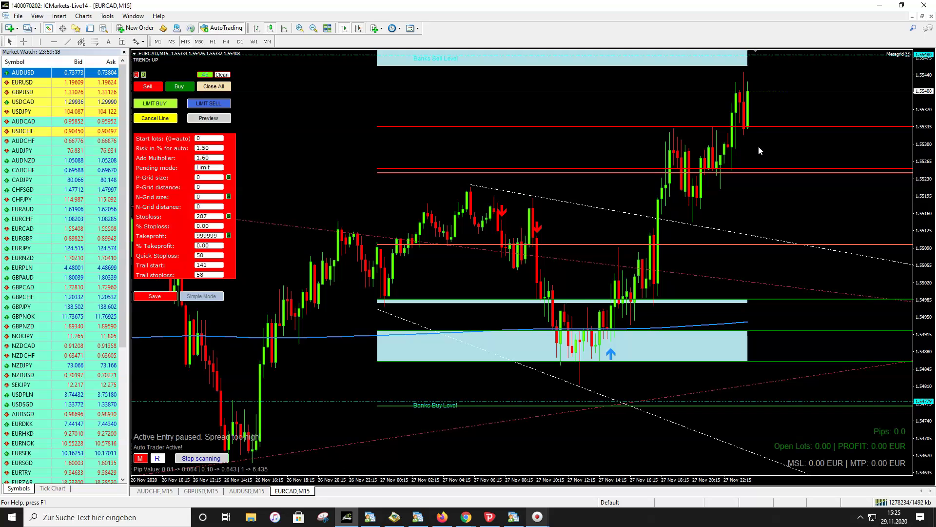
# Step: Set the risk percentage for automatic lots to 3 on the EURCAD chart
pyautogui.click(209, 147)
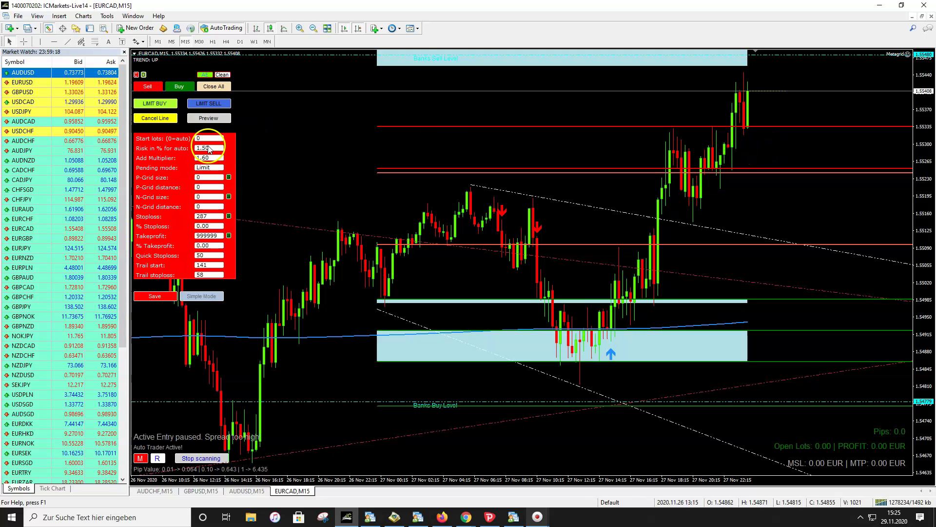
pyautogui.click(211, 148)
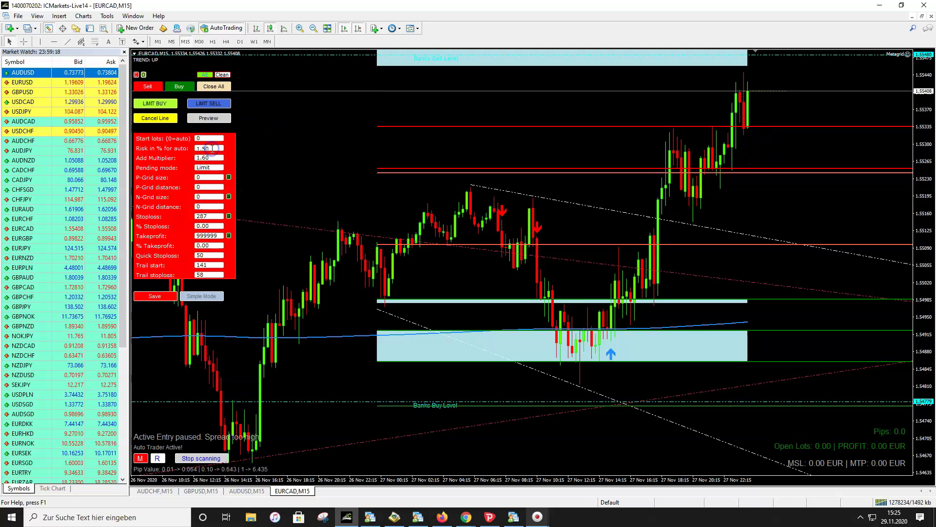
pyautogui.doubleClick(211, 149)
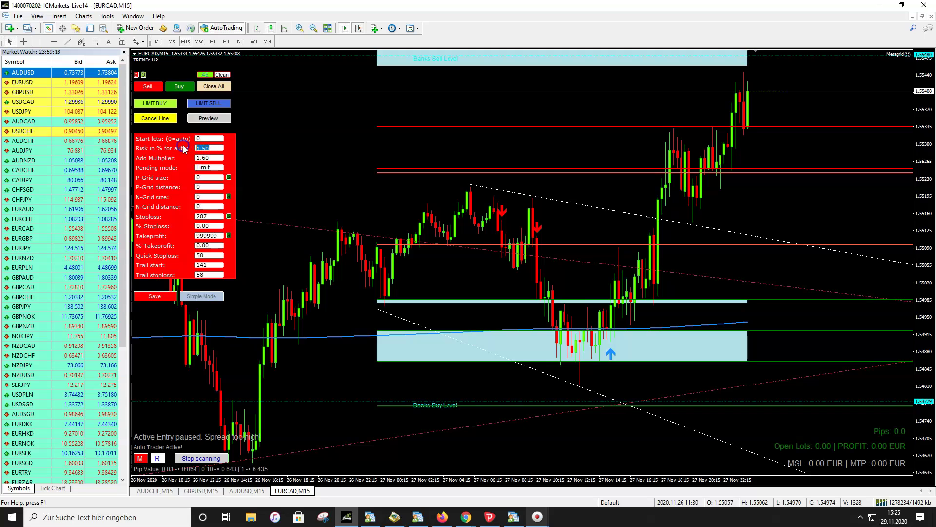
pyautogui.write('2')
pyautogui.write('3')
pyautogui.click(205, 149)
pyautogui.doubleClick(205, 149)
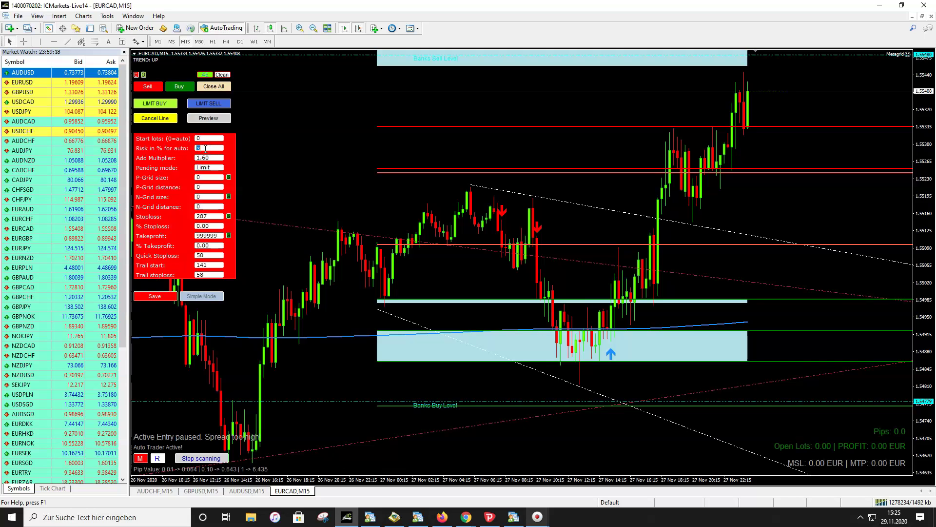
pyautogui.click(229, 156)
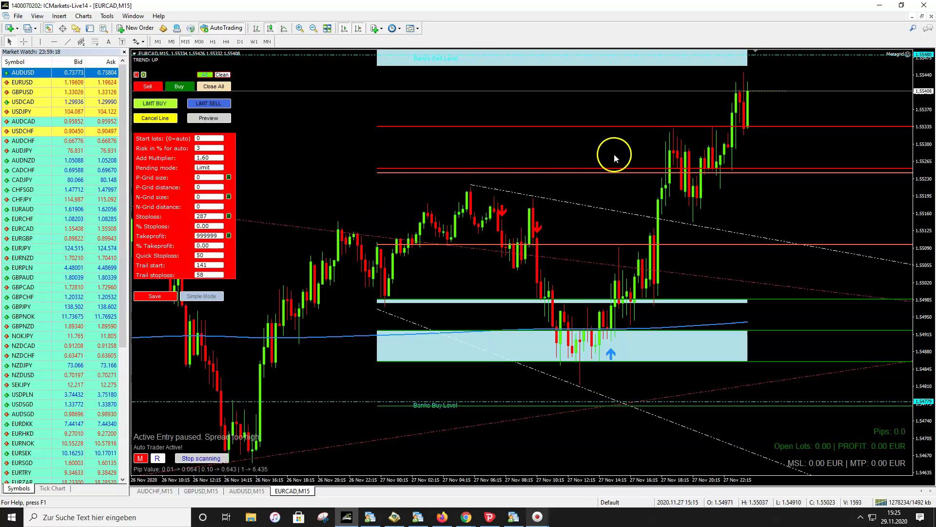
# Step: Set the risk percentage for automatic lots to 1.5
pyautogui.click(197, 148)
pyautogui.doubleClick(205, 148)
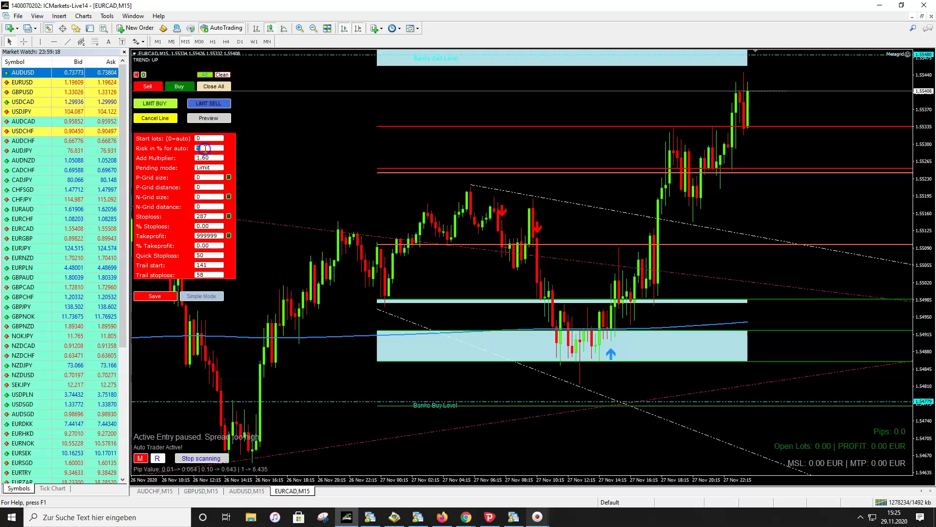
pyautogui.write('1.5')
pyautogui.click(226, 150)
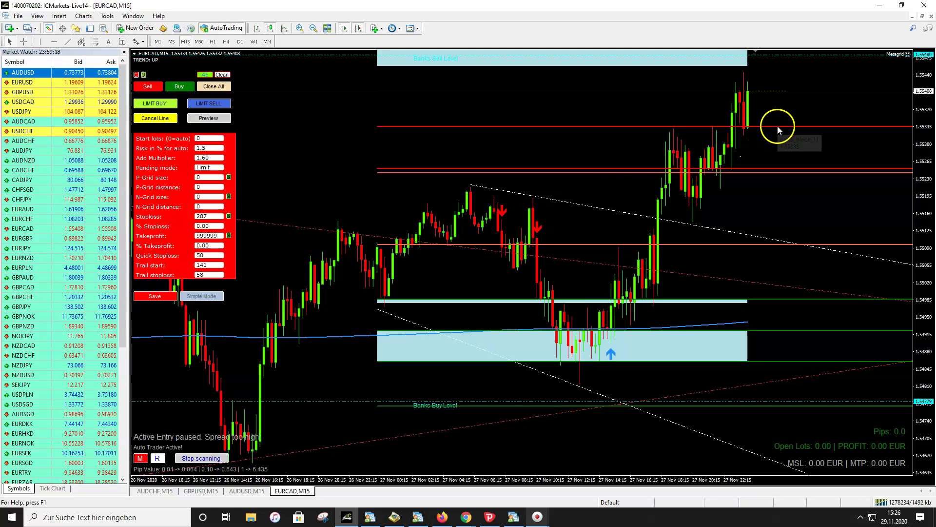
# Step: Check the automatic start lots value and set the risk percentage to 4
pyautogui.click(198, 139)
pyautogui.doubleClick(209, 139)
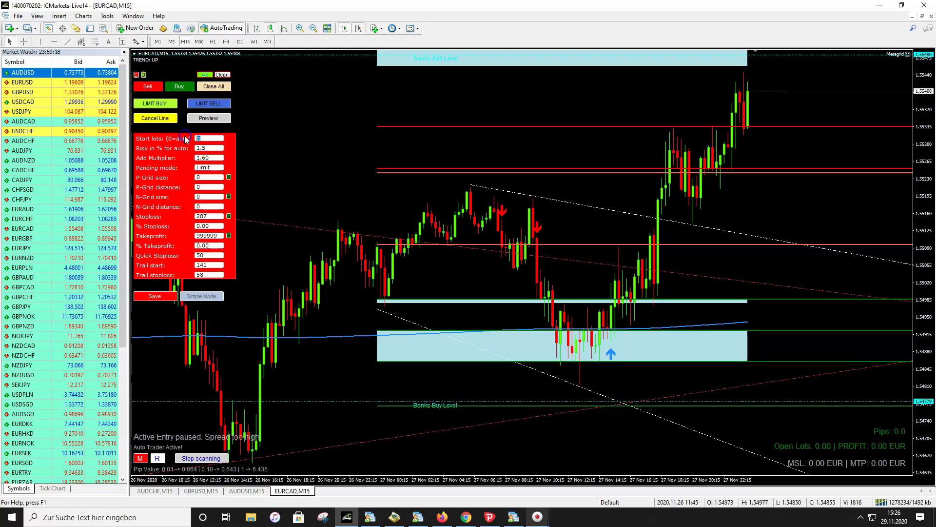
pyautogui.click(208, 147)
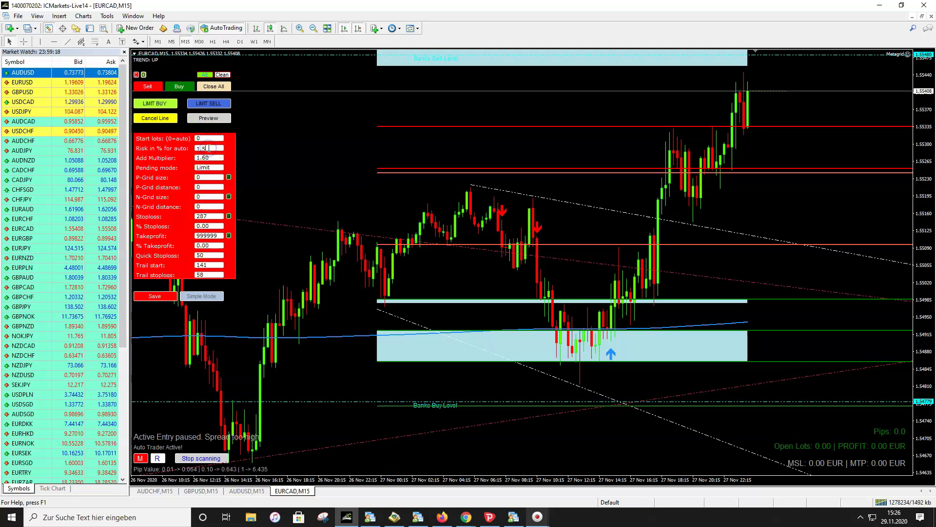
pyautogui.doubleClick(208, 148)
pyautogui.write('4')
pyautogui.press('Tab')
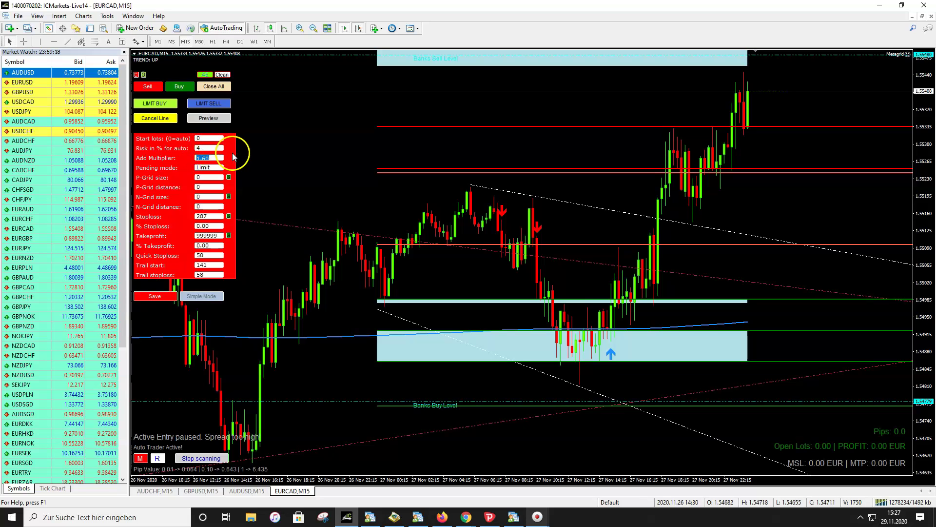
# Step: Examine the AutoTrader settings in the Metagrid expert inputs, including whether AutoTrader decides the lot size, and close them without changes
pyautogui.click(315, 156)
pyautogui.rightClick(361, 138)
pyautogui.moveTo(388, 206)
pyautogui.click(480, 205)
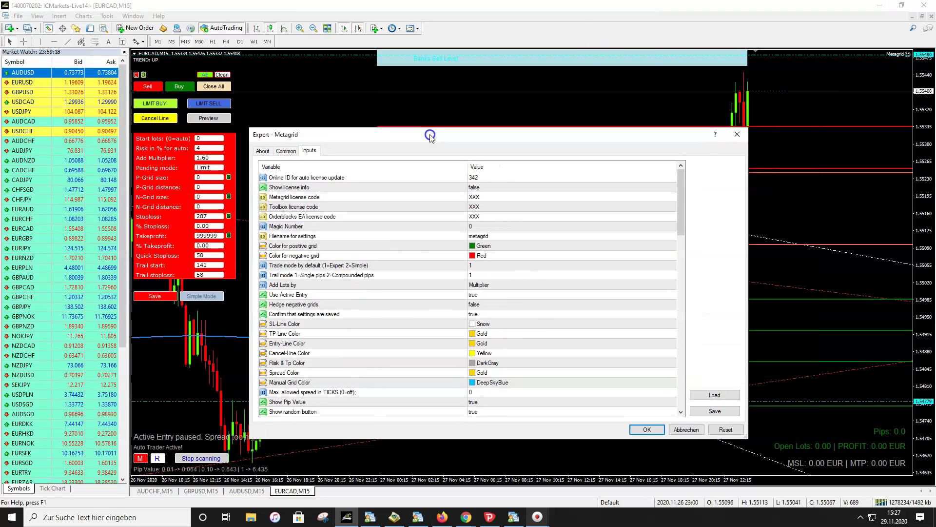
pyautogui.scroll(-7, 549, 215)
pyautogui.scroll(-12, 479, 245)
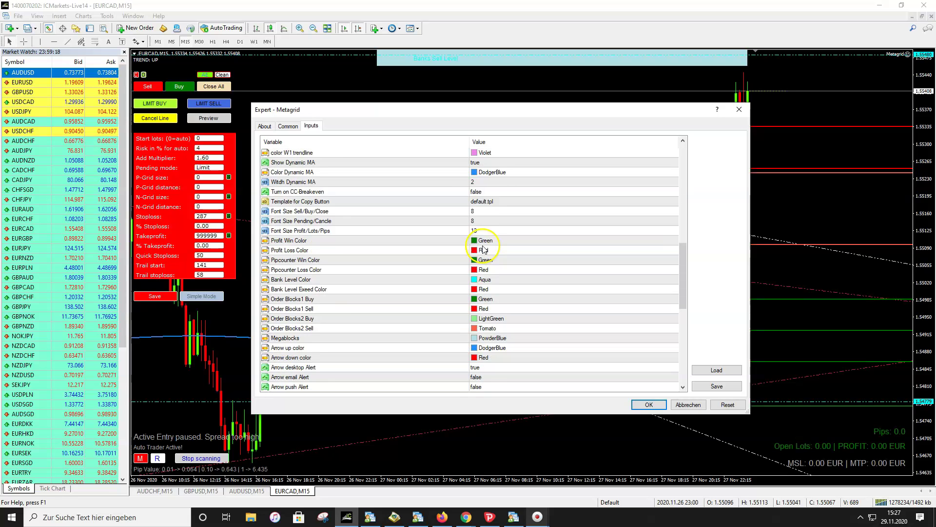
pyautogui.click(494, 282)
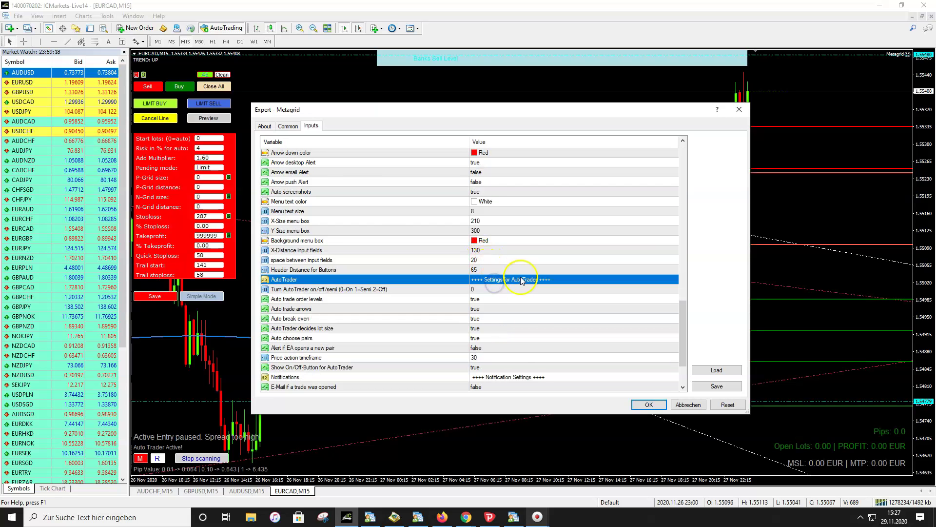
pyautogui.scroll(-2, 522, 281)
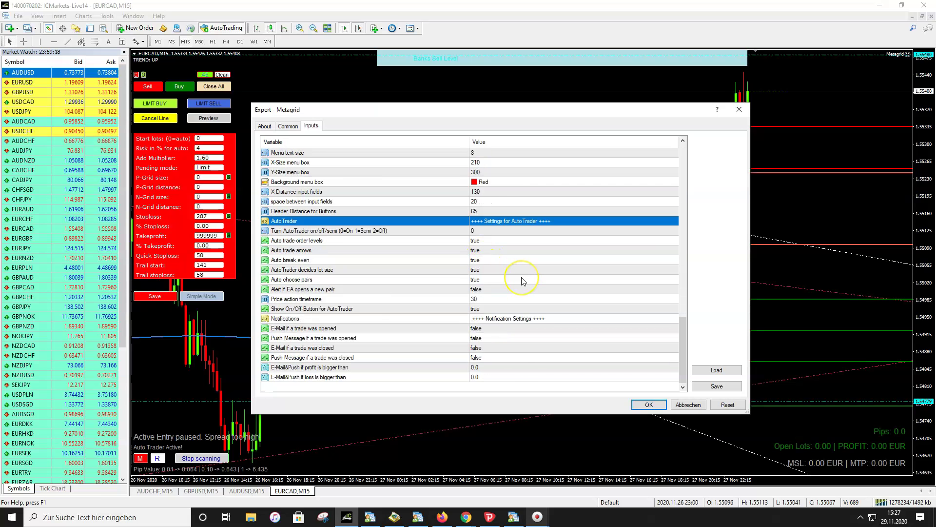
pyautogui.click(351, 271)
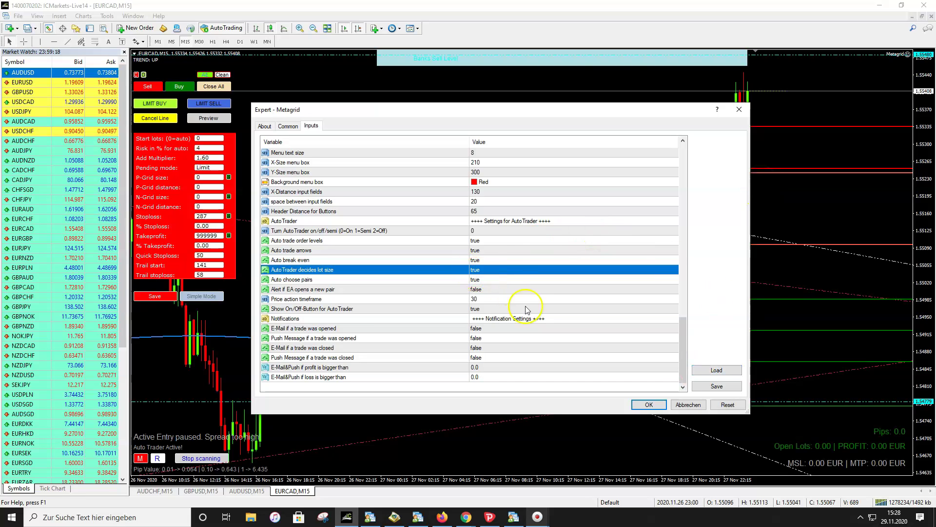
pyautogui.click(685, 404)
# Step: Set the risk percentage for automatic lots to 3 in the EURCAD chart's Metagrid settings
pyautogui.doubleClick(205, 147)
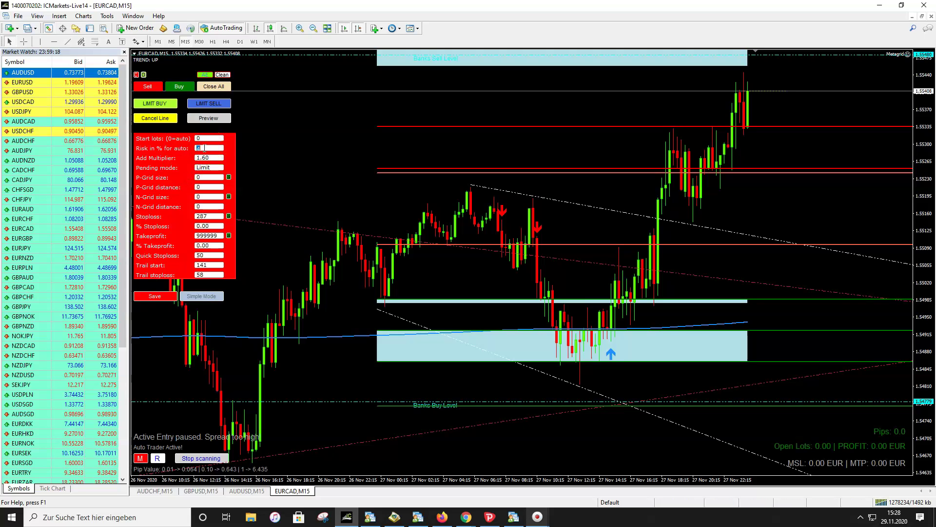
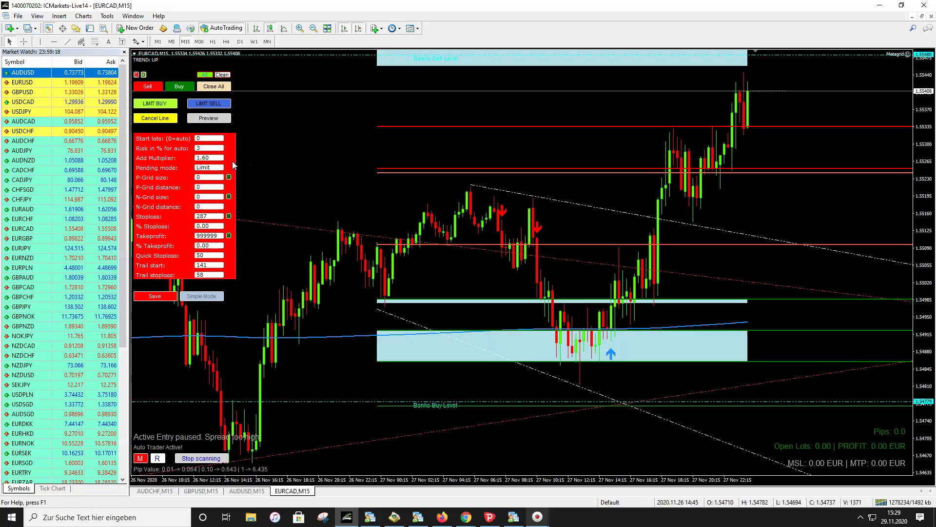
pyautogui.click(252, 161)
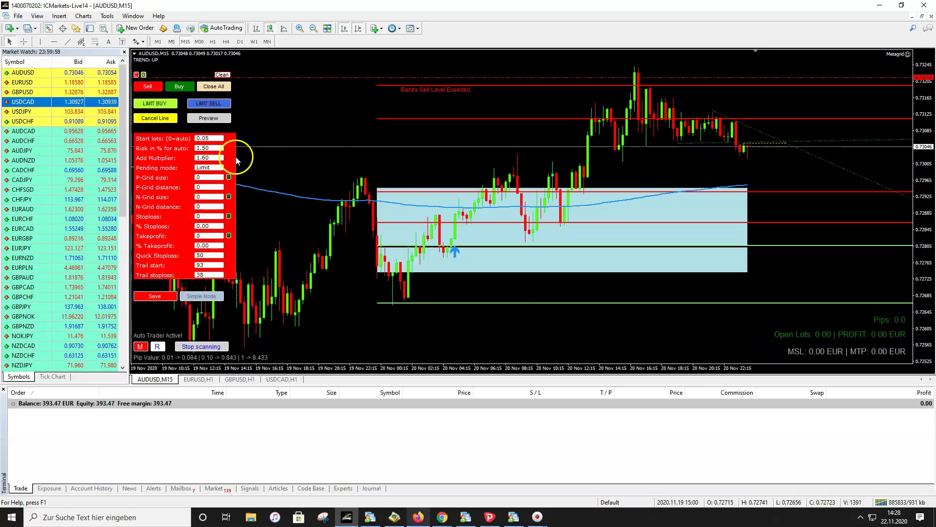
# Step: Set the Add Multiplier to 2 in the Metagrid settings of the AUDUSD M15 chart
pyautogui.click(208, 159)
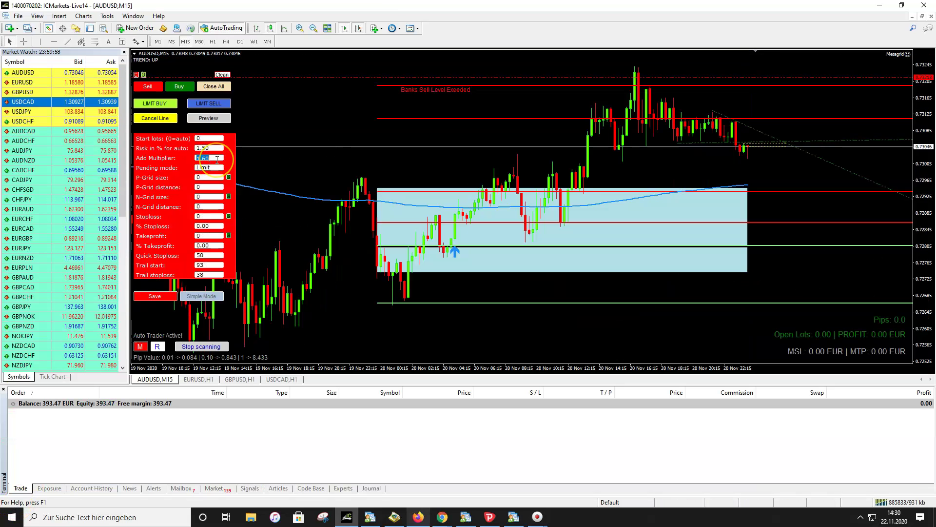
pyautogui.click(226, 162)
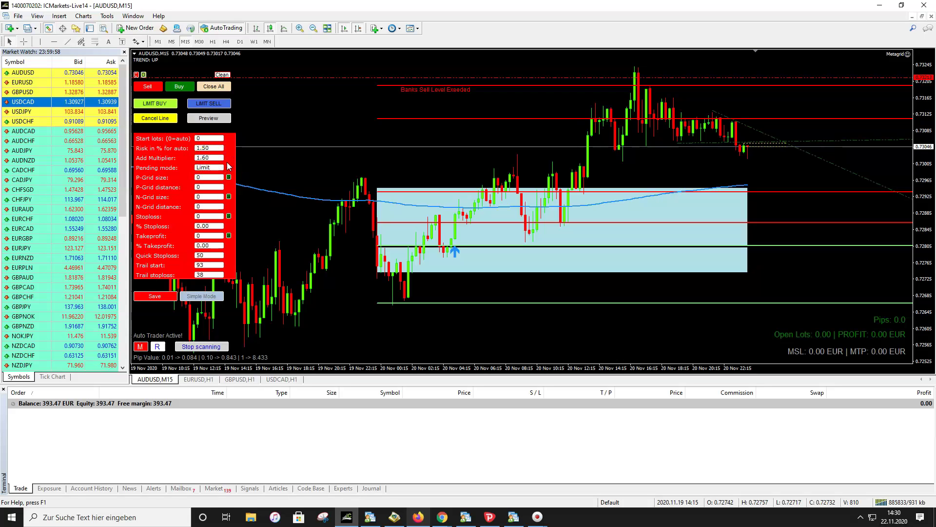
pyautogui.click(322, 166)
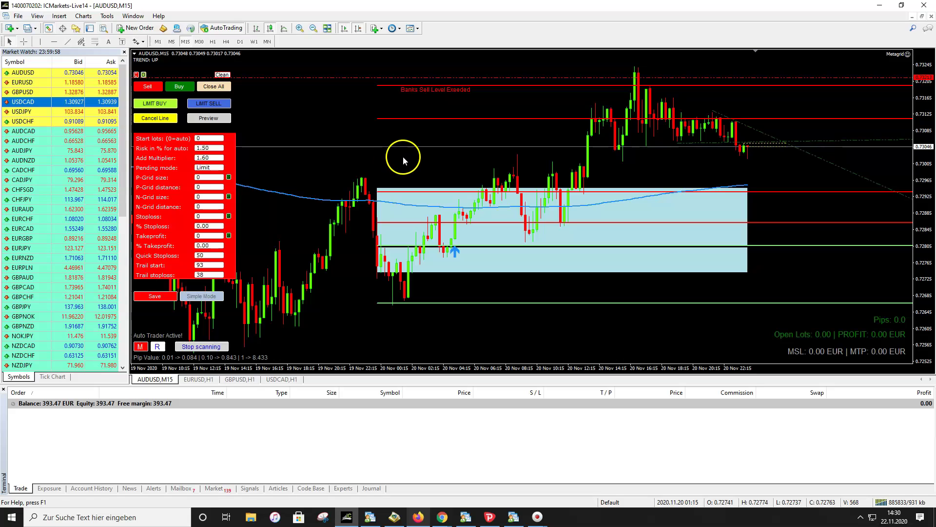
pyautogui.doubleClick(209, 158)
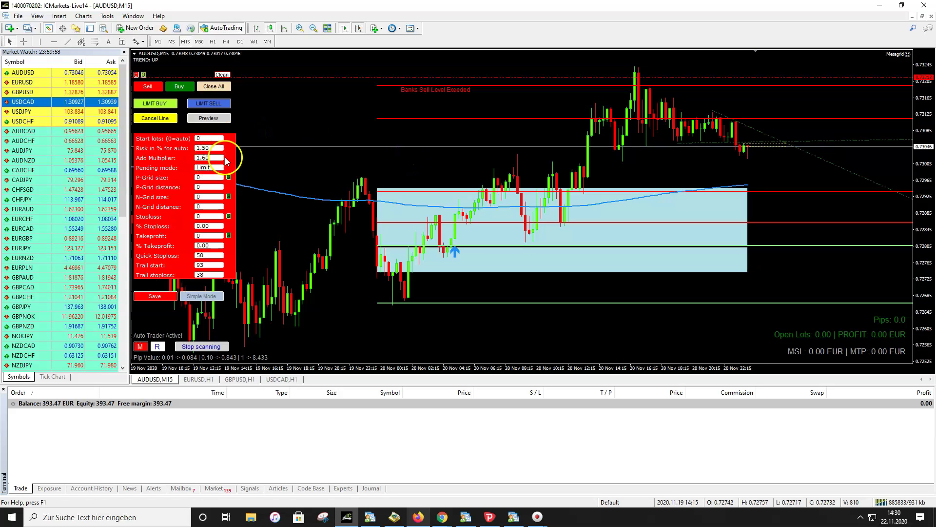
pyautogui.write('2')
pyautogui.click(234, 154)
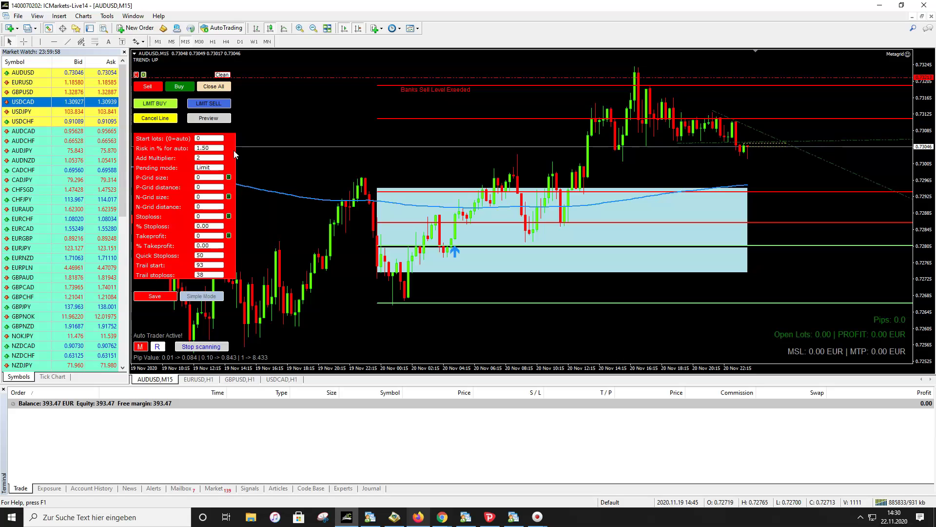
# Step: Set the Add Multiplier to 1.6 on the AUDUSD chart
pyautogui.doubleClick(210, 159)
pyautogui.click(293, 146)
# Step: Set the Takeprofit to 999999 in the AUDUSD M15 chart's Metagrid settings, leaving the grid and stoploss fields as they are
pyautogui.click(211, 188)
pyautogui.click(208, 206)
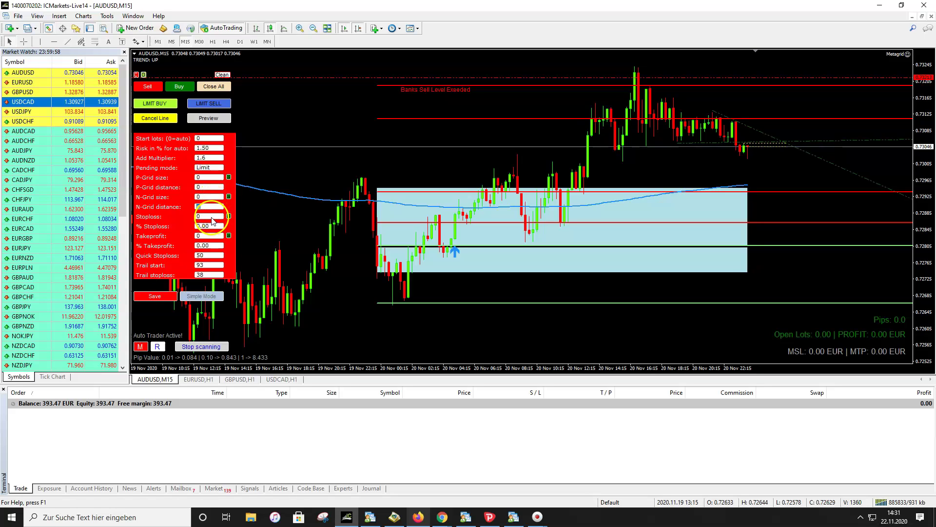
pyautogui.click(211, 216)
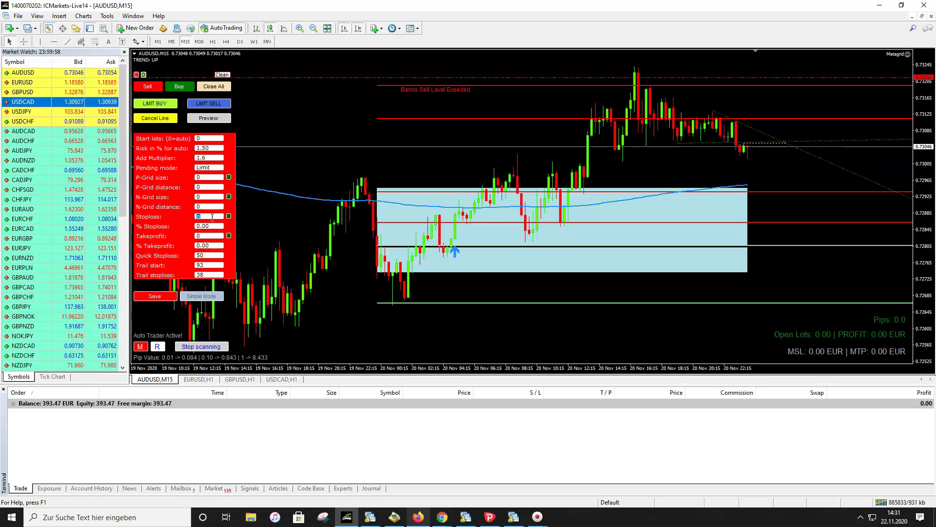
pyautogui.click(211, 226)
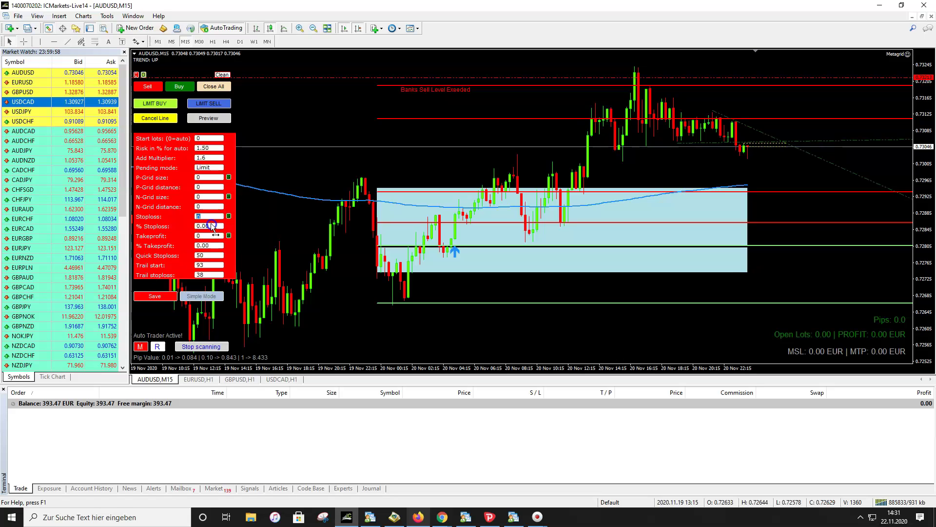
pyautogui.click(211, 236)
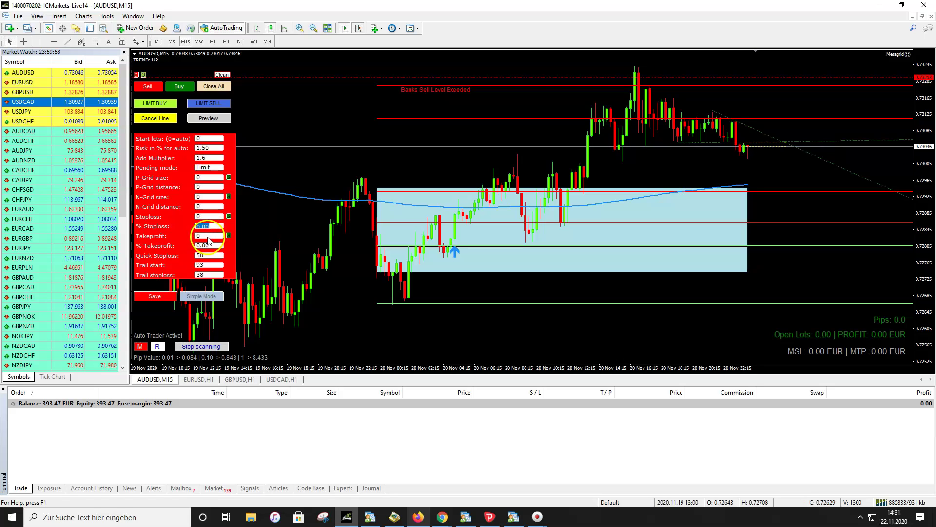
pyautogui.click(208, 236)
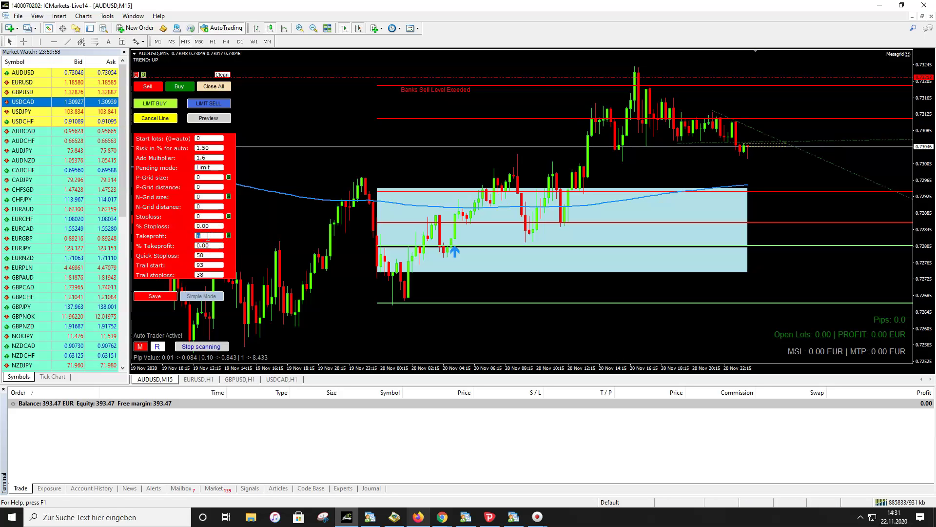
pyautogui.write('999999')
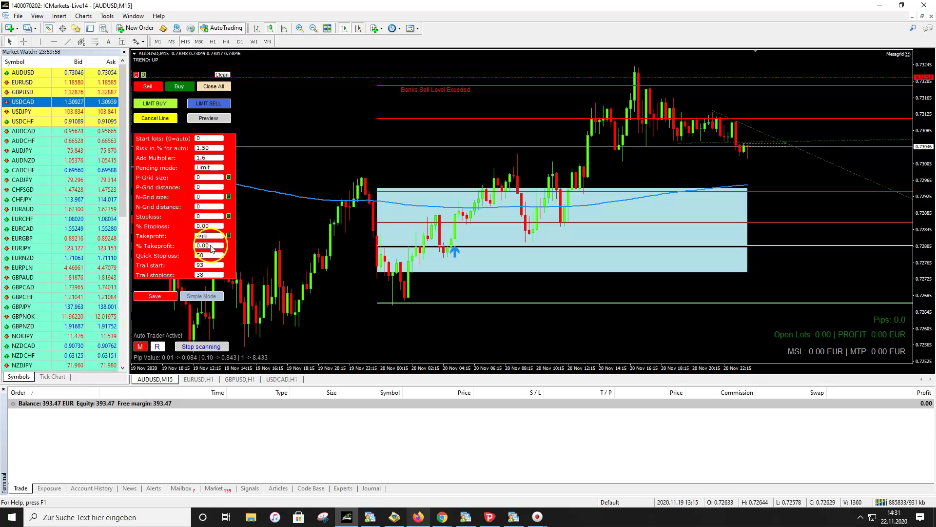
pyautogui.click(247, 243)
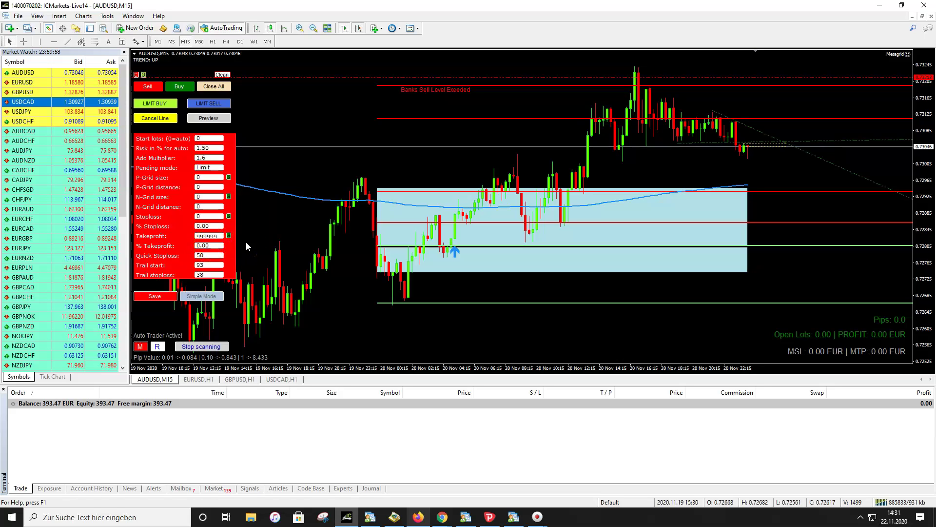
pyautogui.click(234, 228)
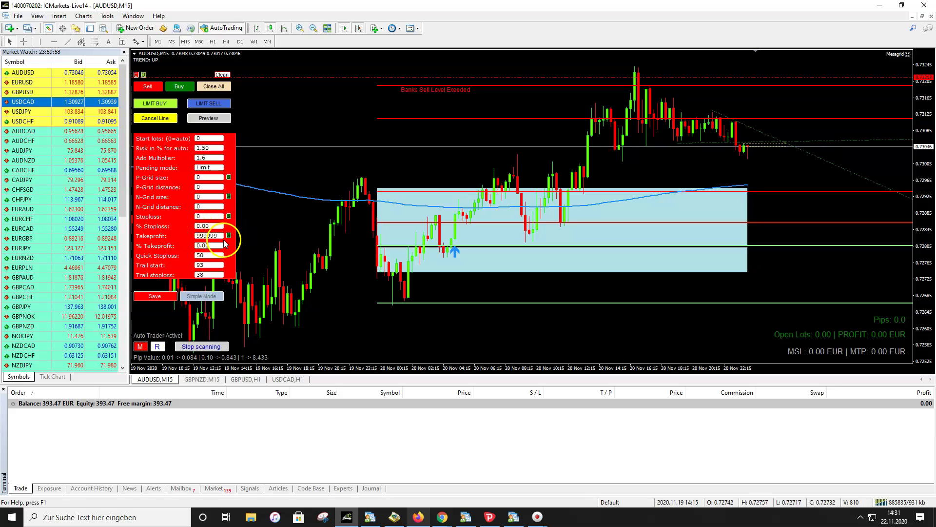
# Step: Check the Quick Stoploss and Trail start fields, then save the AUDUSD Metagrid settings and close their menu
pyautogui.click(209, 245)
pyautogui.press('BackSpace')
pyautogui.press('BackSpace')
pyautogui.press('BackSpace')
pyautogui.press('BackSpace')
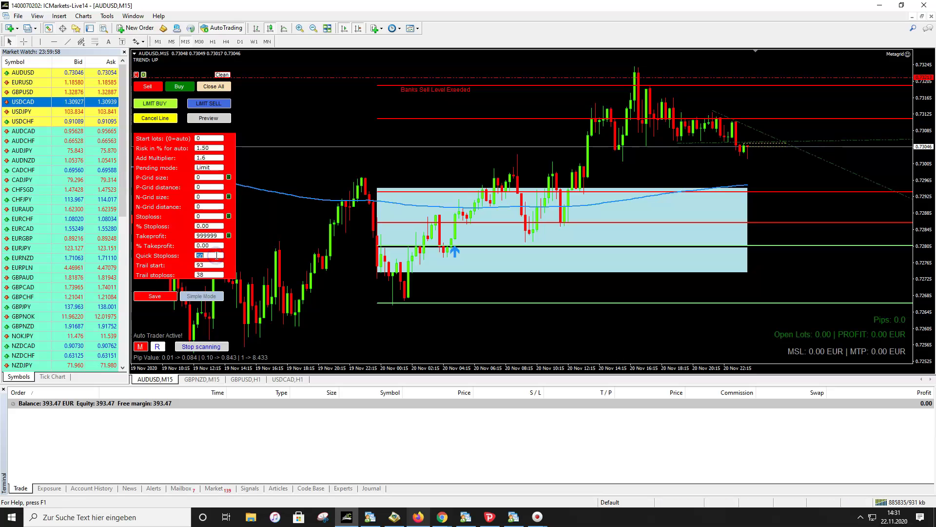
pyautogui.doubleClick(200, 254)
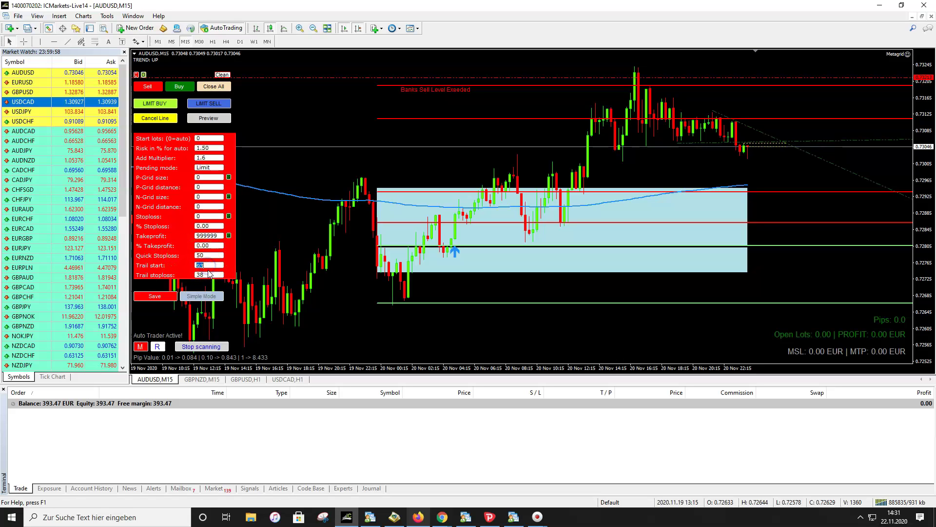
pyautogui.click(210, 262)
pyautogui.doubleClick(210, 263)
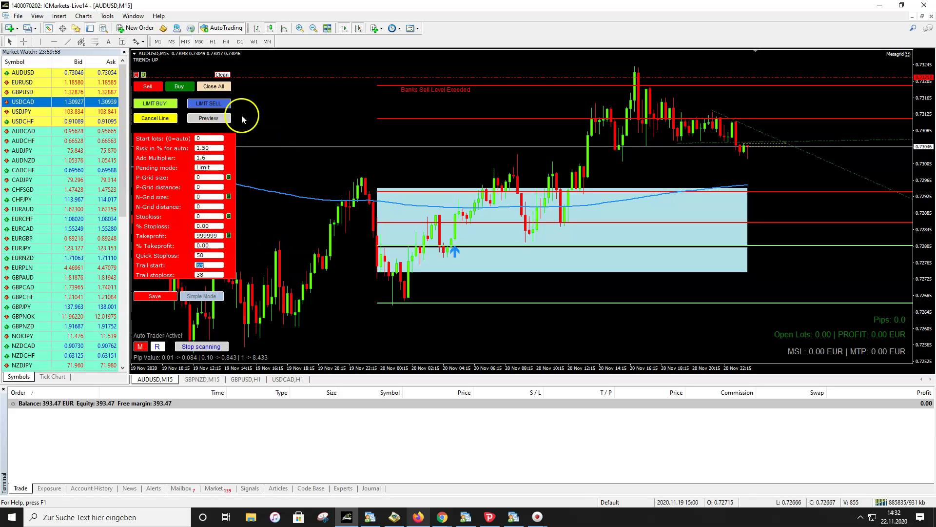
pyautogui.click(164, 298)
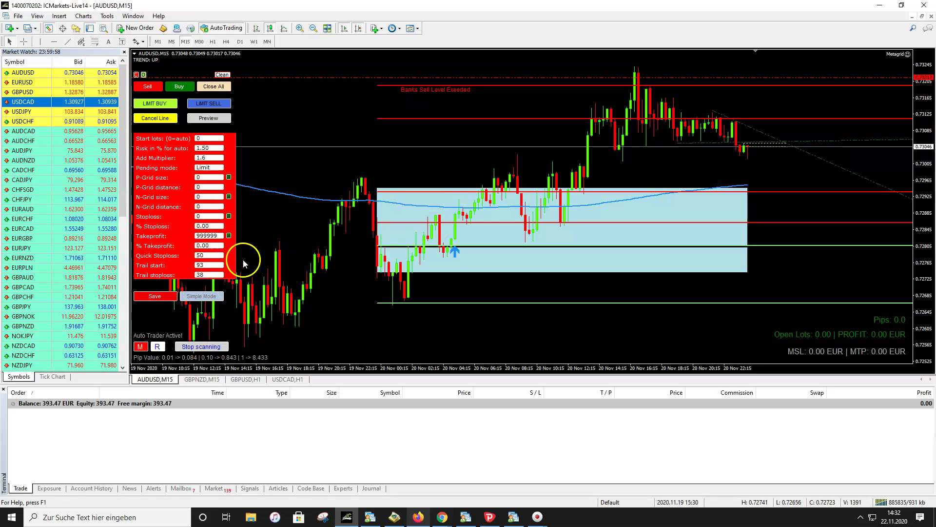
pyautogui.click(144, 348)
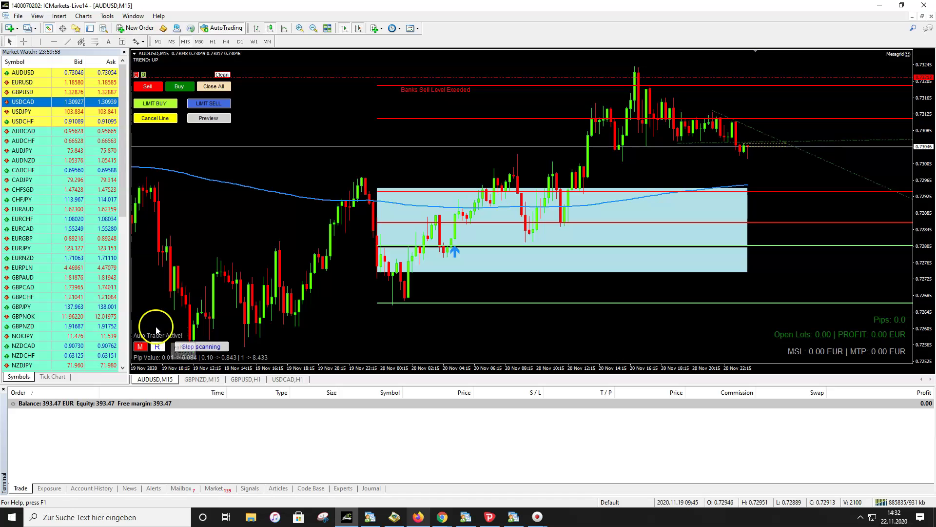
# Step: Check the Metagrid settings on the GBPNZD M15 chart and close their menu without changes
pyautogui.click(201, 379)
pyautogui.click(142, 346)
pyautogui.click(209, 118)
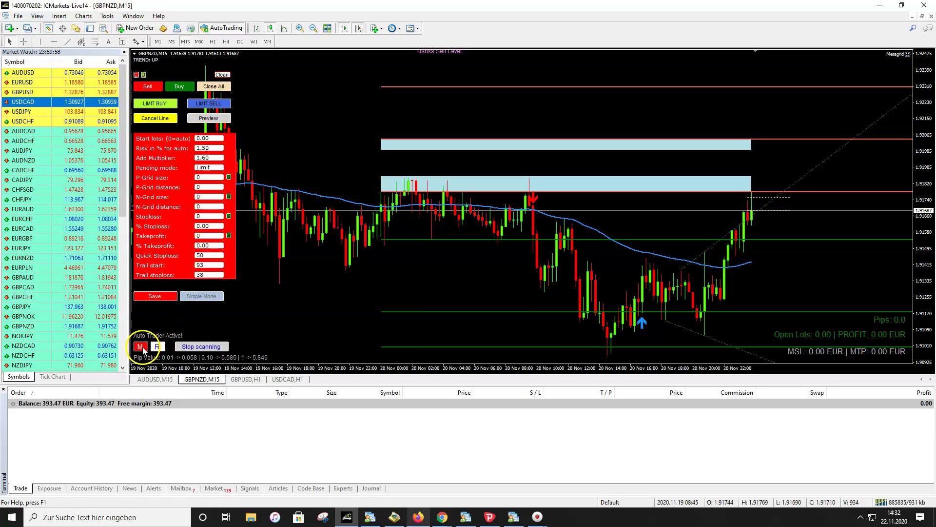
pyautogui.click(142, 347)
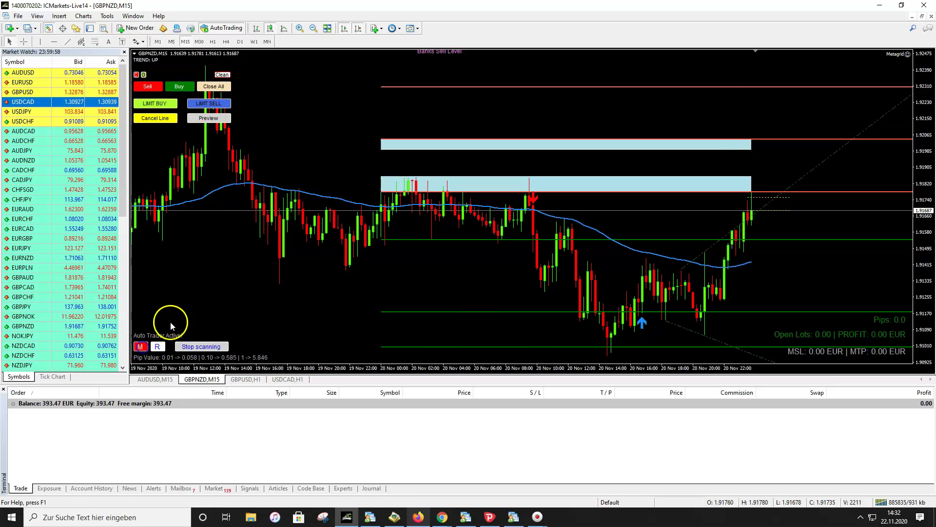
# Step: Return to the AUDUSD M15 chart and examine its price levels and shaded zone
pyautogui.click(155, 379)
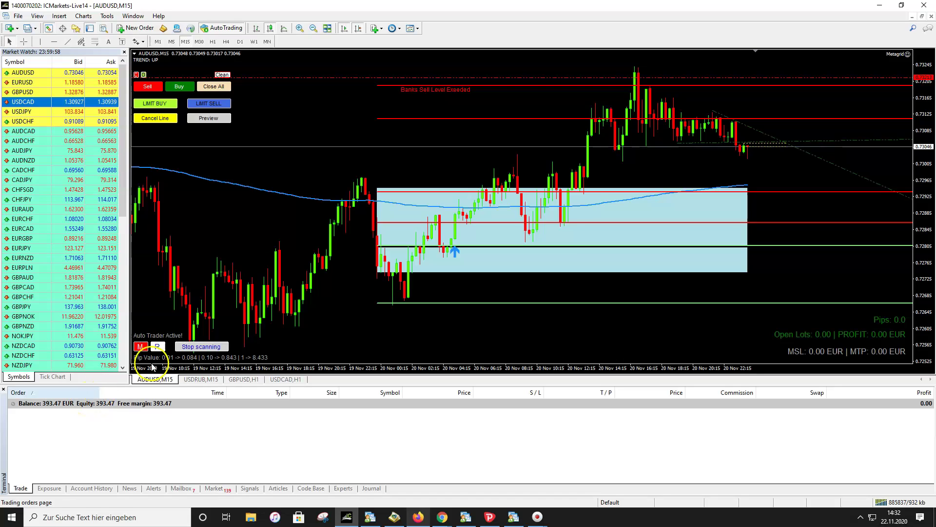
pyautogui.click(742, 184)
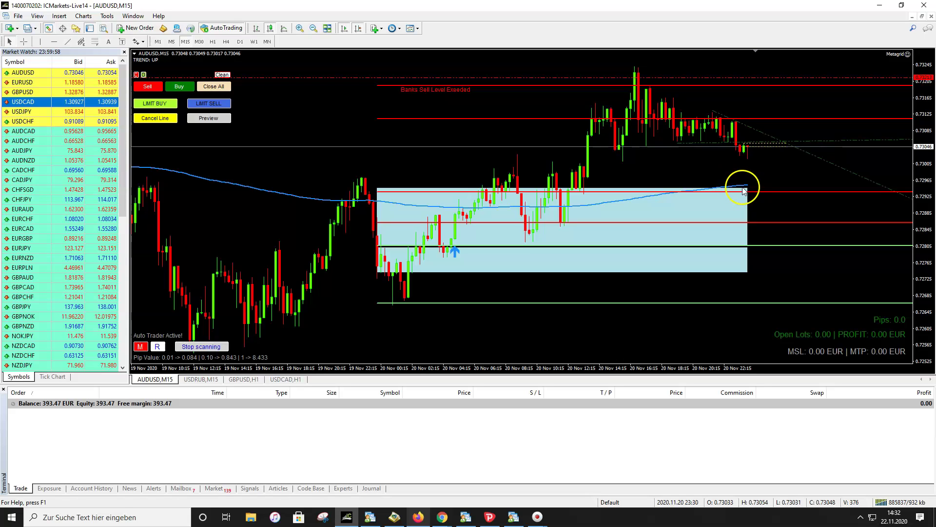
pyautogui.click(631, 133)
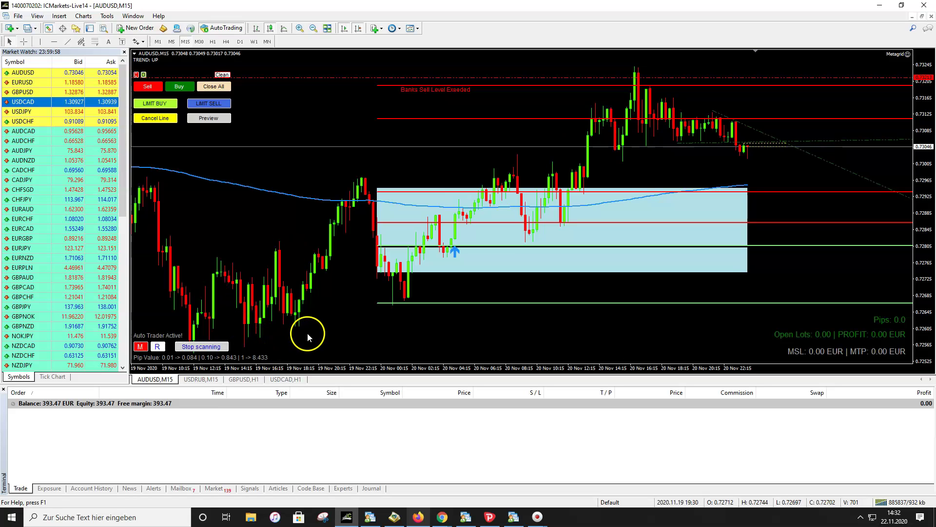
pyautogui.click(527, 304)
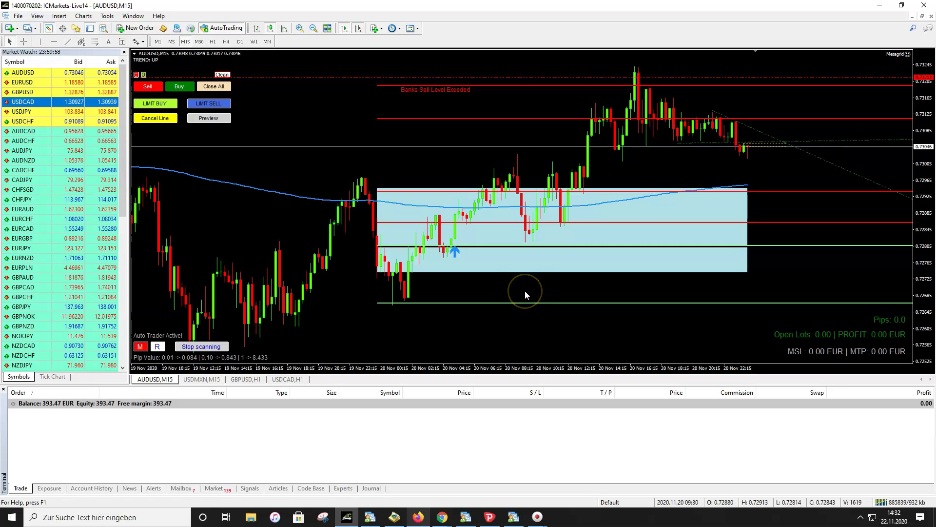
pyautogui.click(523, 288)
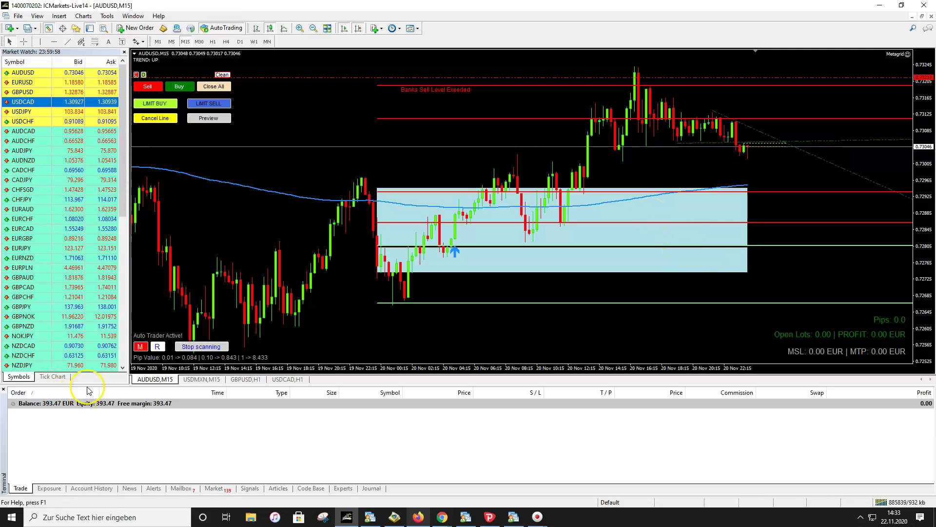
# Step: Review the Metagrid settings on the AUDUSD, USDMXN, GBPUSD and USDCAD charts, closing the menu on each one
pyautogui.click(139, 347)
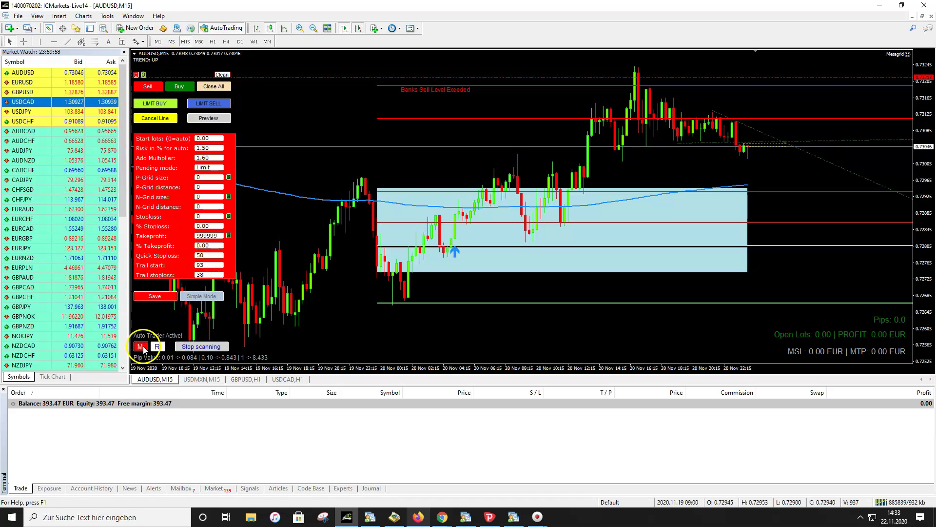
pyautogui.click(142, 347)
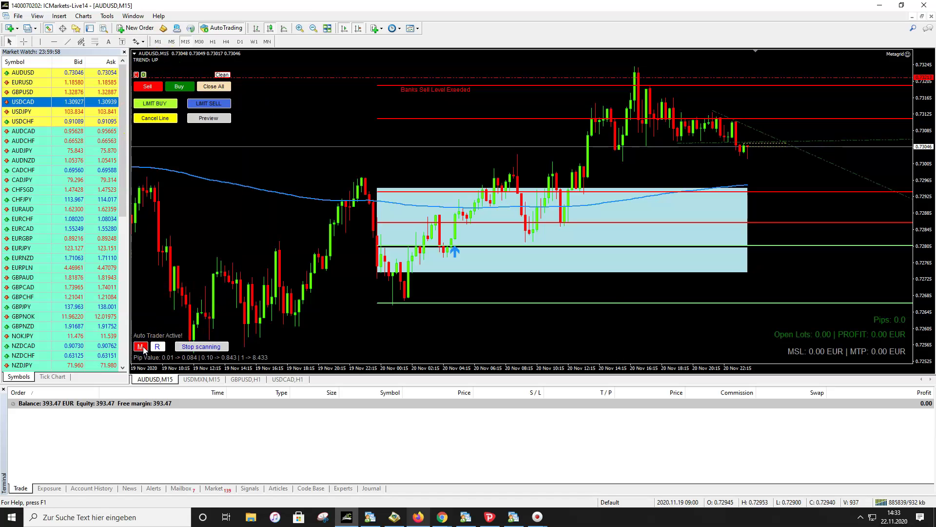
pyautogui.click(201, 379)
pyautogui.click(141, 346)
pyautogui.click(141, 346)
pyautogui.click(245, 379)
pyautogui.click(141, 347)
pyautogui.click(141, 347)
pyautogui.click(287, 379)
pyautogui.click(140, 347)
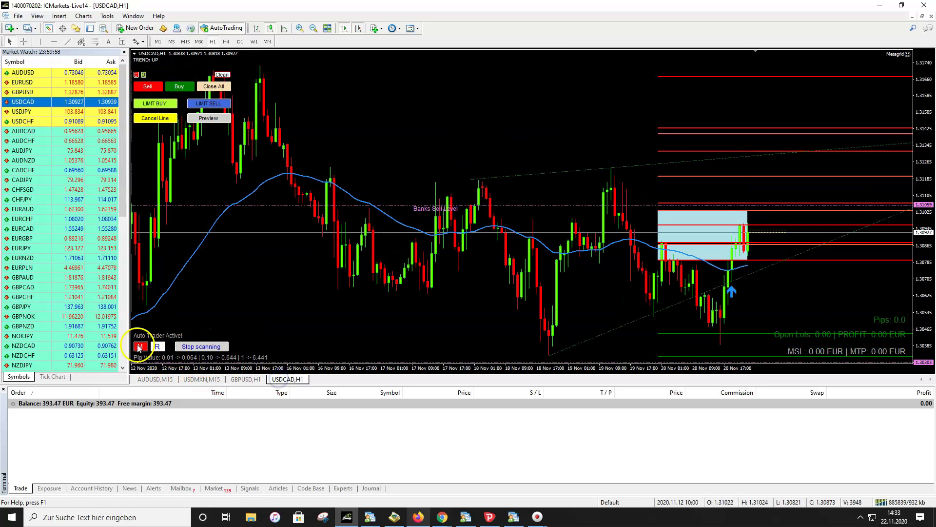
pyautogui.click(140, 347)
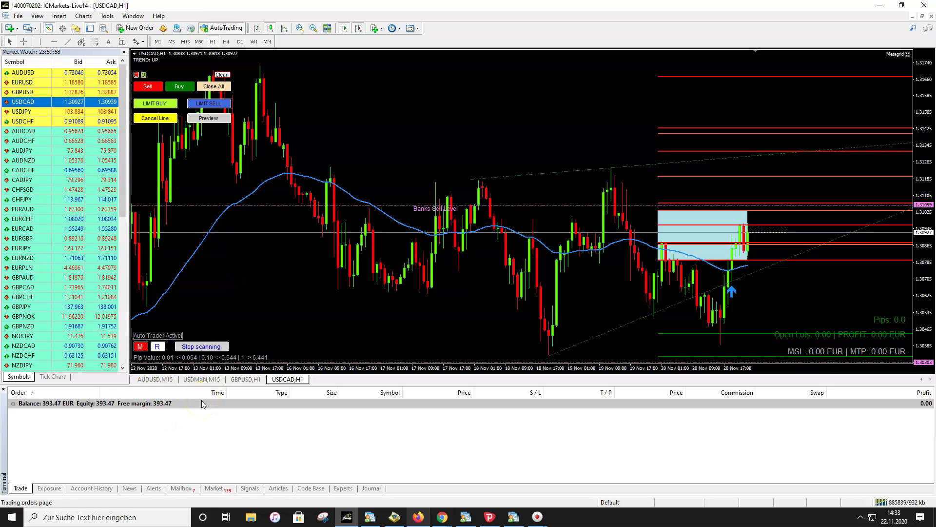
# Step: Open the Metagrid expert inputs for the AUDUSD M15 chart at the AutoTrader settings
pyautogui.click(161, 379)
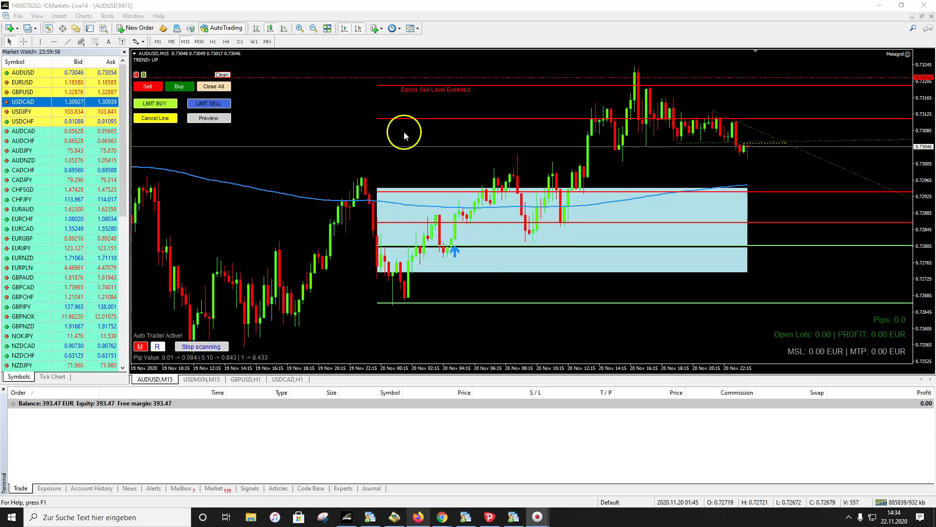
pyautogui.rightClick(404, 131)
pyautogui.moveTo(426, 199)
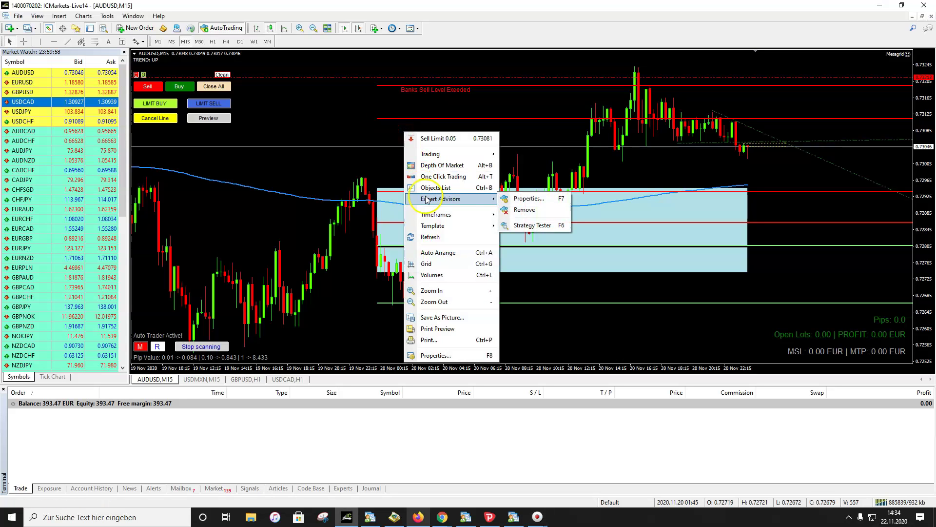
pyautogui.click(505, 197)
pyautogui.moveTo(670, 130); pyautogui.dragTo(672, 316)
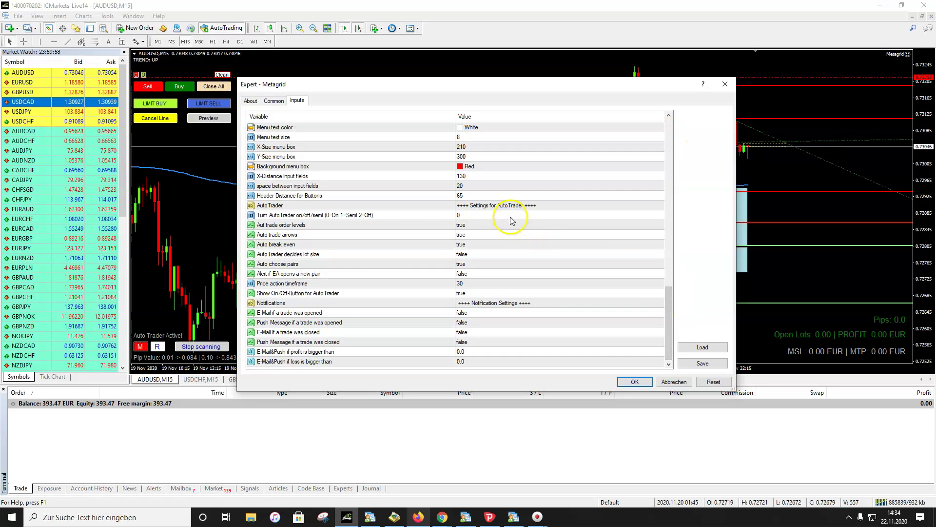
# Step: Set the Turn AutoTrader on/off/semi input to 1 for semi-automatic mode
pyautogui.click(487, 215)
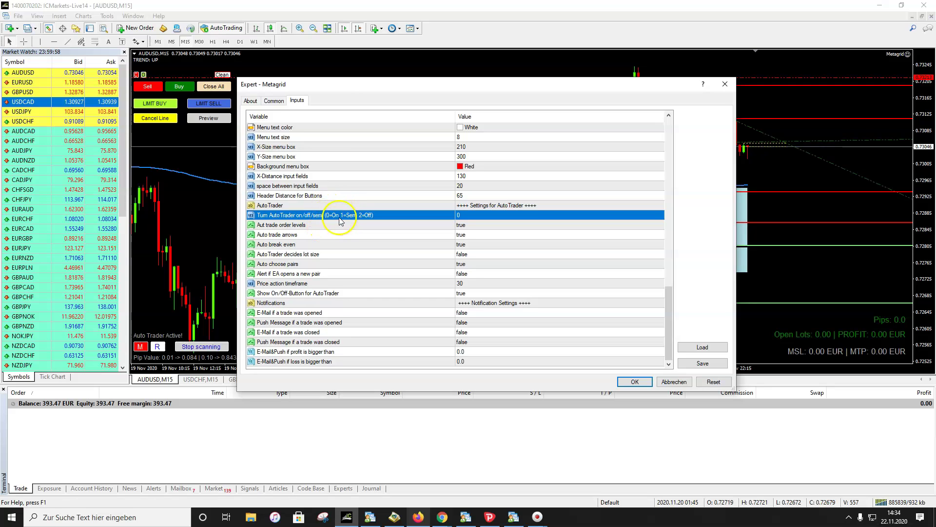
pyautogui.click(468, 215)
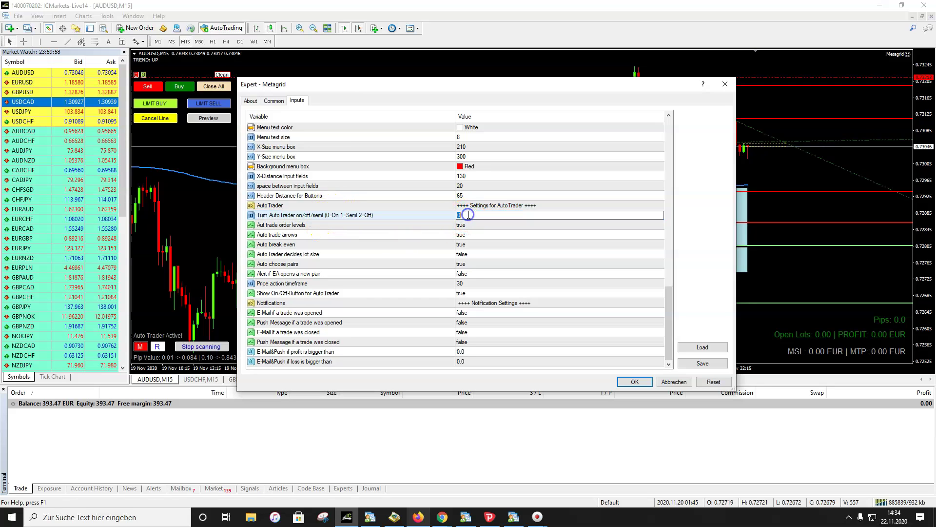
pyautogui.write('1')
pyautogui.click(348, 215)
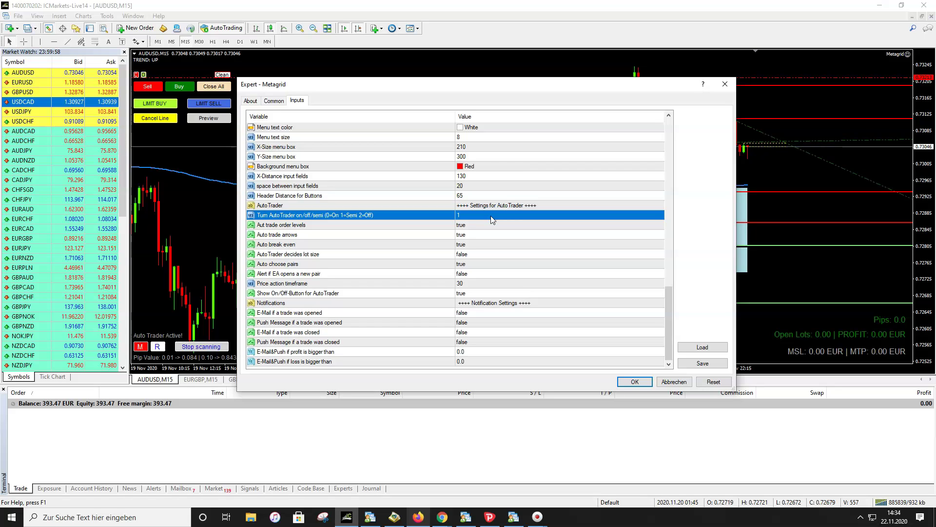
pyautogui.click(475, 210)
pyautogui.write('1')
# Step: Set the Turn AutoTrader on/off/semi input to 2 to switch the AutoTrader off
pyautogui.doubleClick(464, 215)
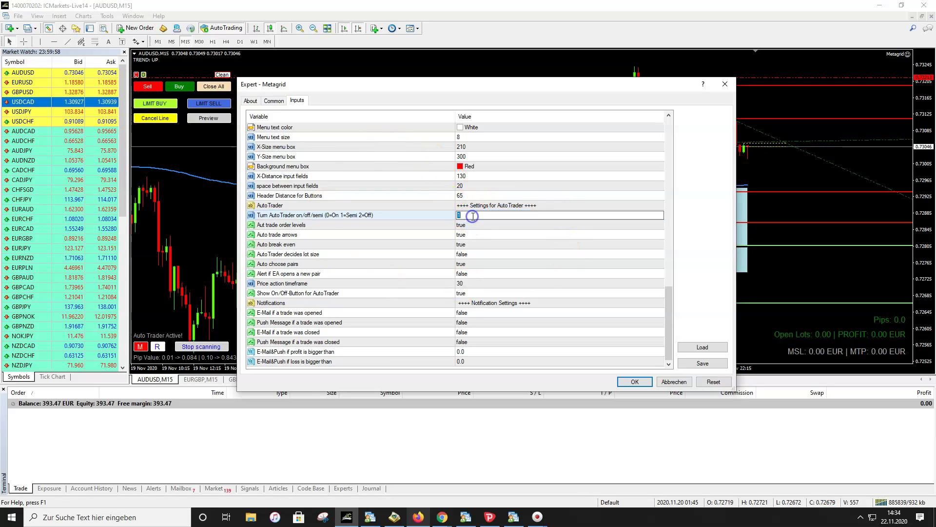
pyautogui.write('2')
pyautogui.click(476, 233)
# Step: Set the Turn AutoTrader on/off/semi input to 0 to switch the AutoTrader on
pyautogui.click(472, 217)
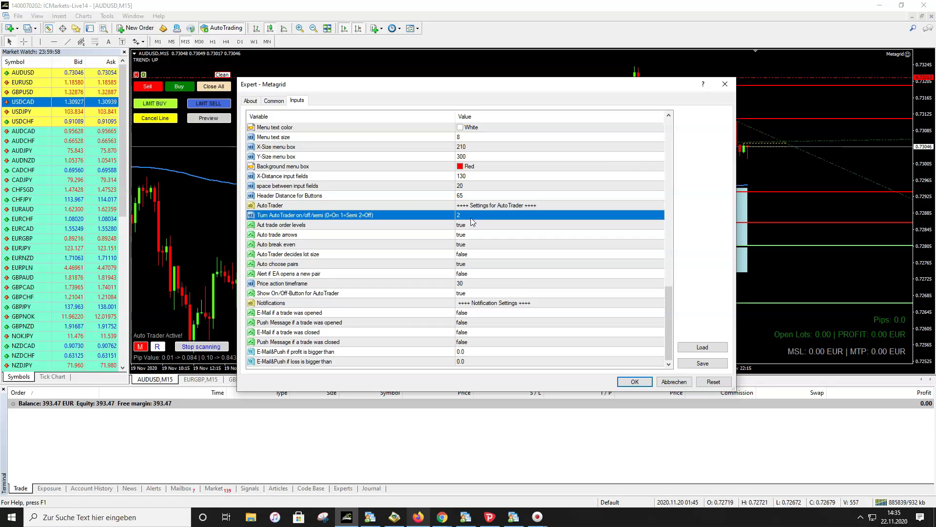
pyautogui.click(471, 216)
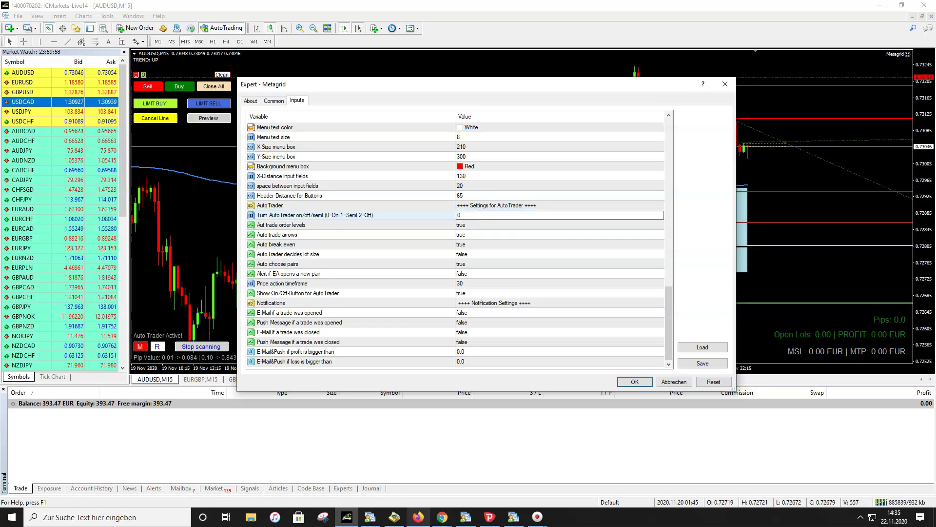
pyautogui.click(447, 195)
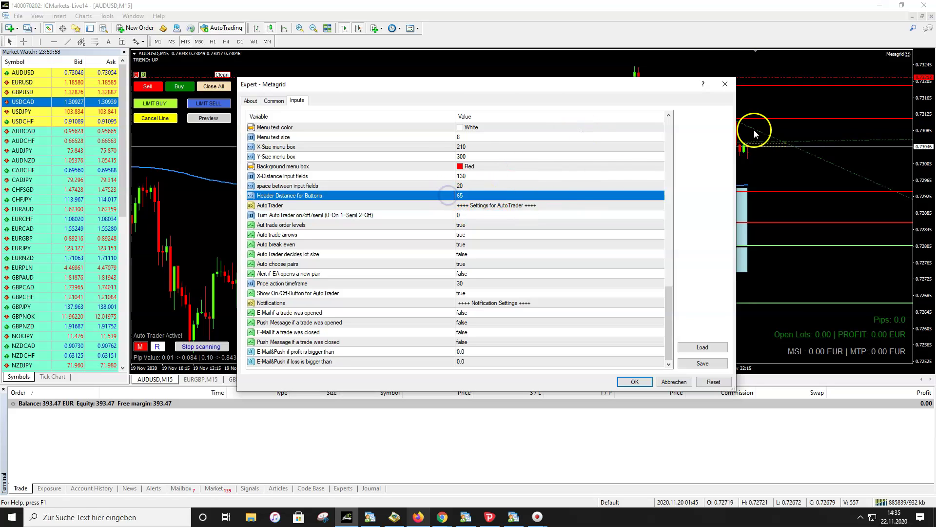
pyautogui.click(462, 215)
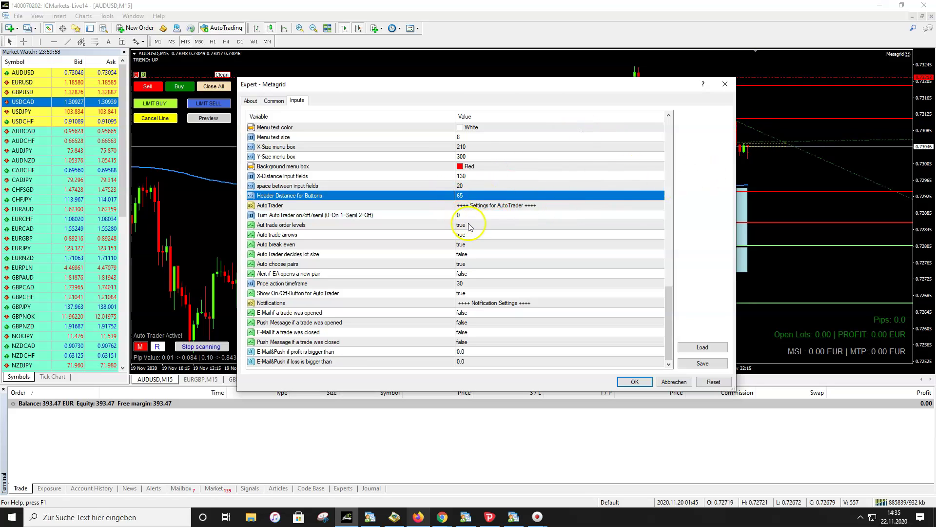
# Step: Examine the Aut trade order levels and Auto trade arrows inputs alongside the levels and arrows on the USDCAD M15 chart
pyautogui.click(463, 234)
pyautogui.click(472, 224)
pyautogui.click(472, 233)
pyautogui.click(473, 226)
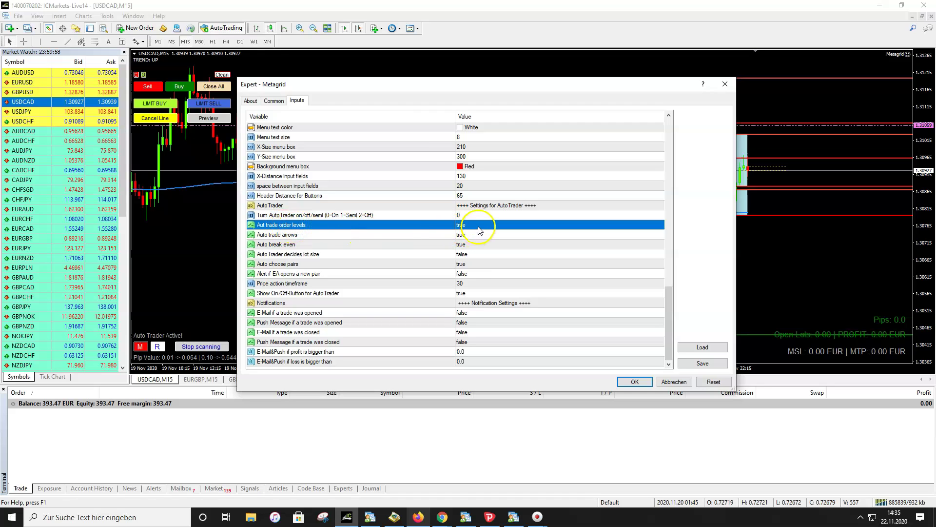
pyautogui.moveTo(666, 84); pyautogui.dragTo(541, 83)
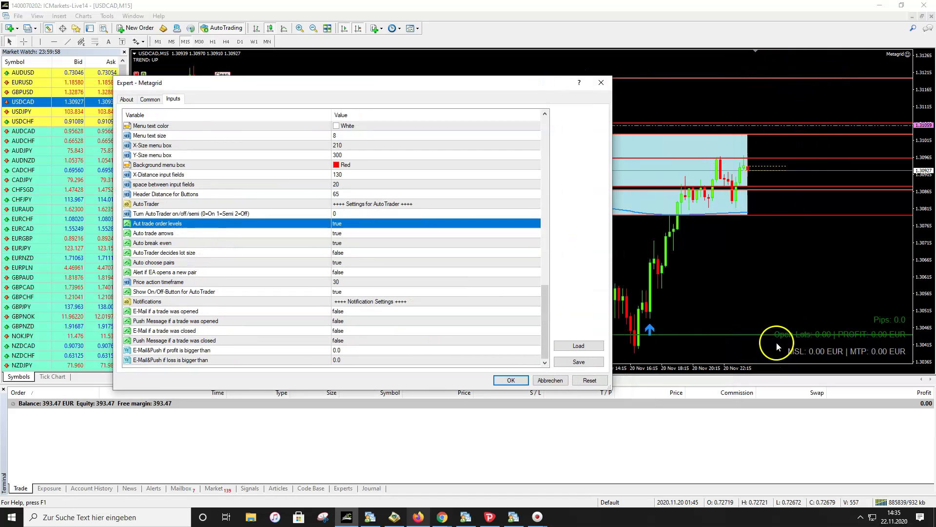
pyautogui.moveTo(467, 75); pyautogui.dragTo(519, 88)
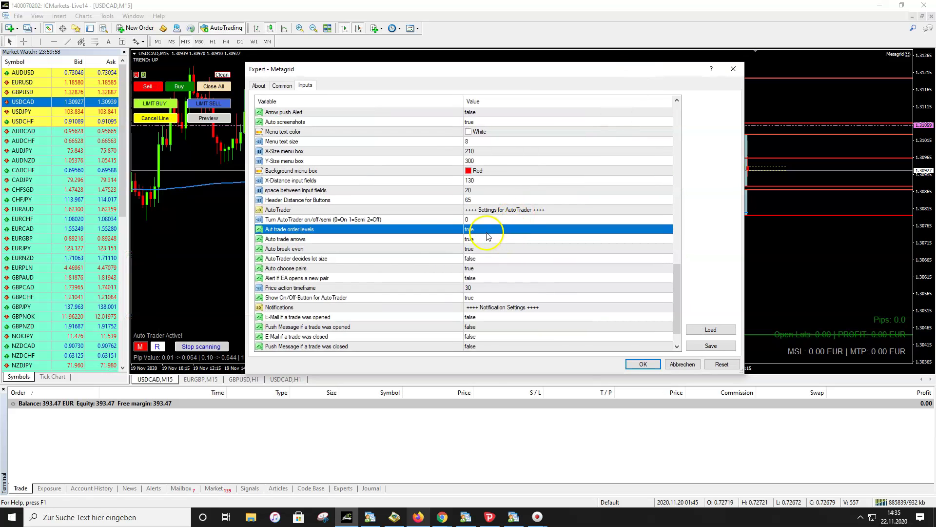
pyautogui.click(419, 239)
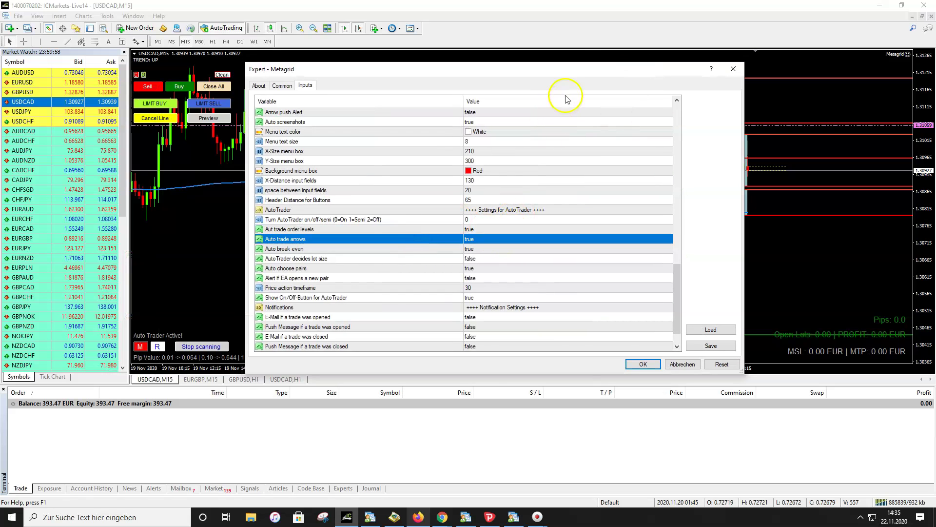
pyautogui.moveTo(564, 70); pyautogui.dragTo(331, 87)
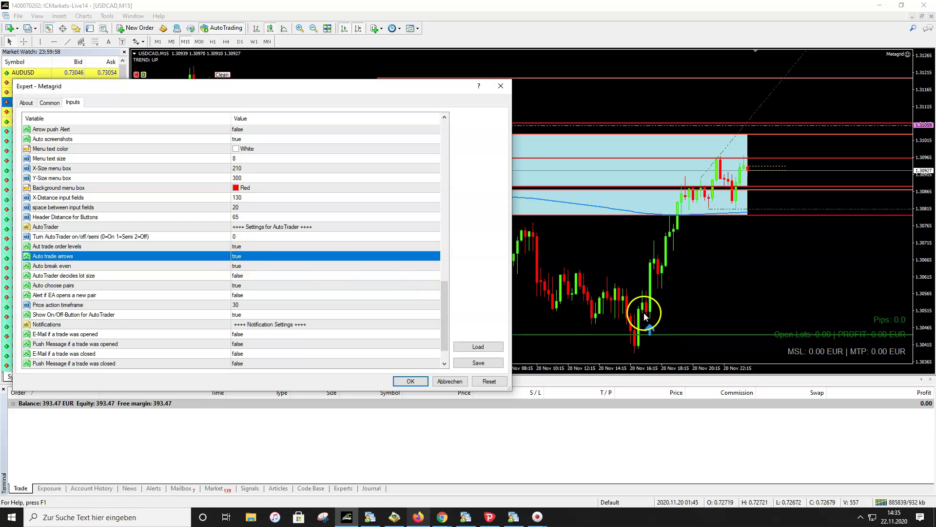
pyautogui.moveTo(373, 87); pyautogui.dragTo(567, 78)
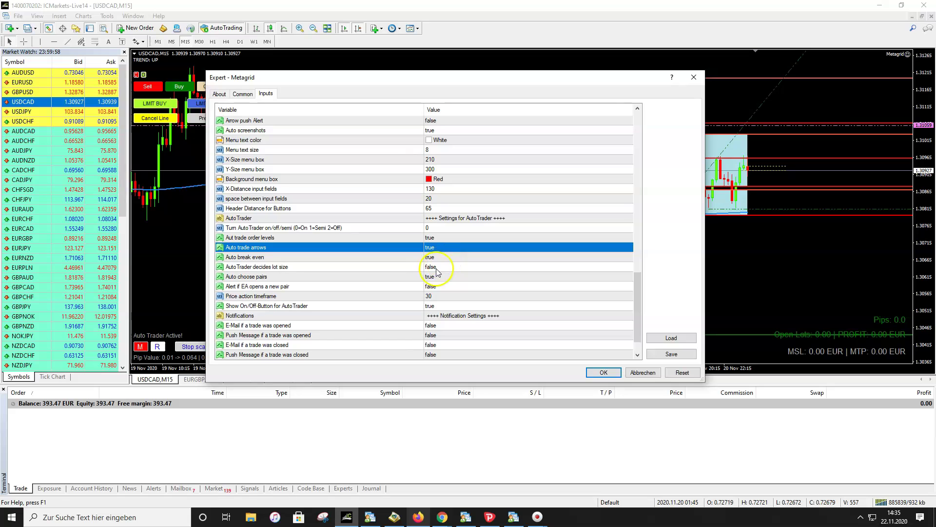
# Step: Review the lot size, pair selection, new-pair alert, price action timeframe and On/Off button inputs, and apply the Metagrid settings
pyautogui.click(409, 268)
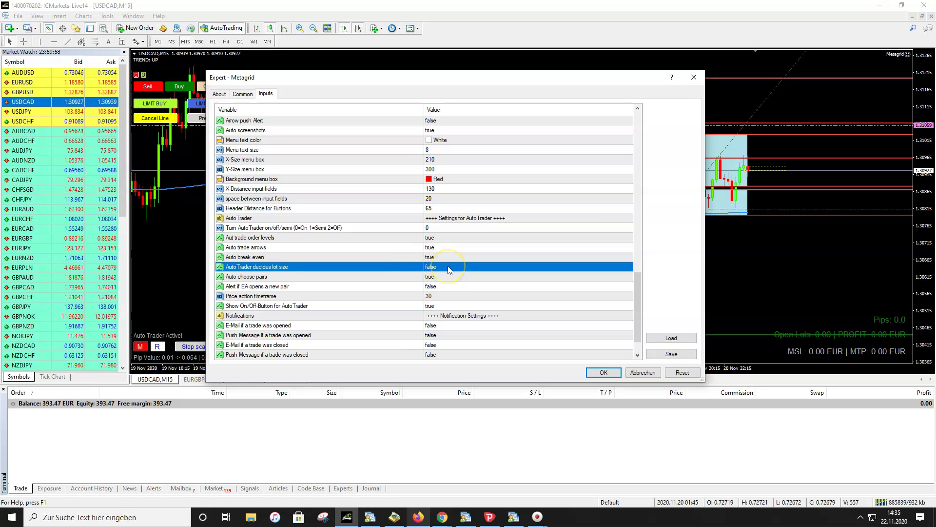
pyautogui.click(400, 277)
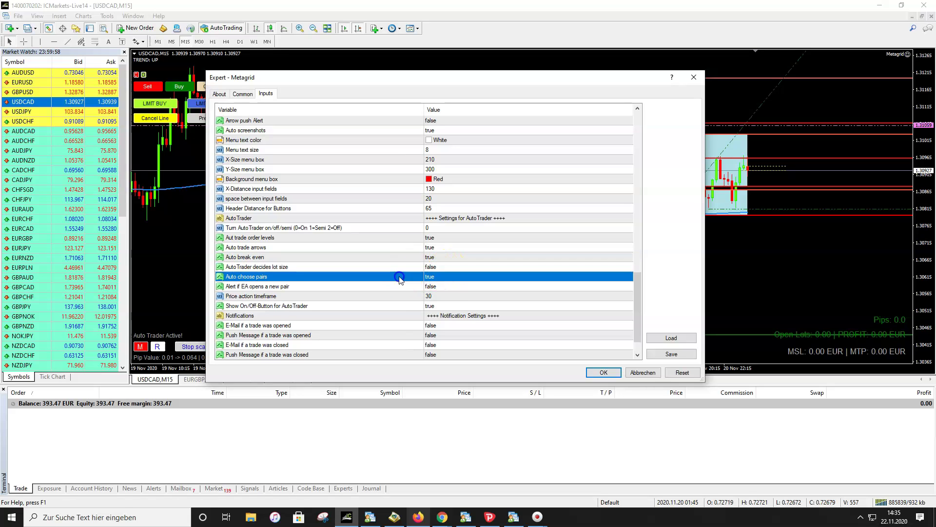
pyautogui.click(412, 279)
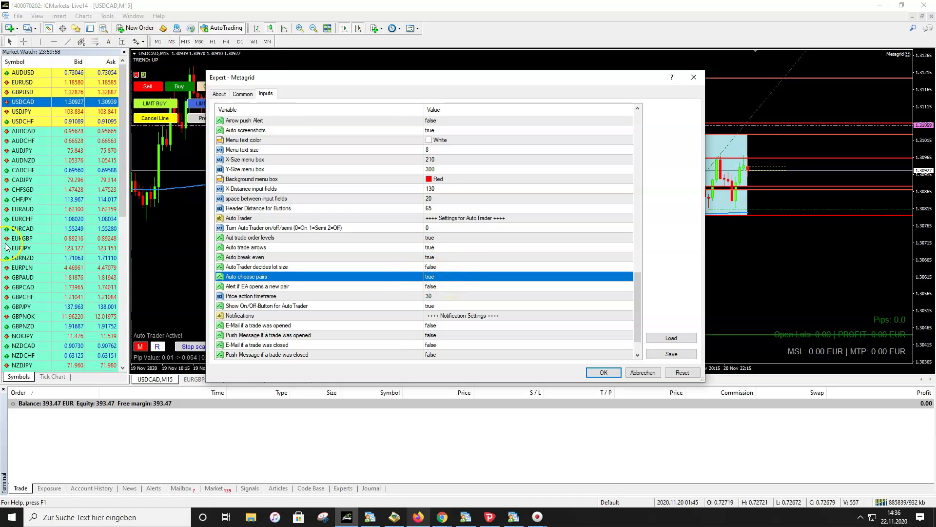
pyautogui.click(117, 92)
pyautogui.click(441, 287)
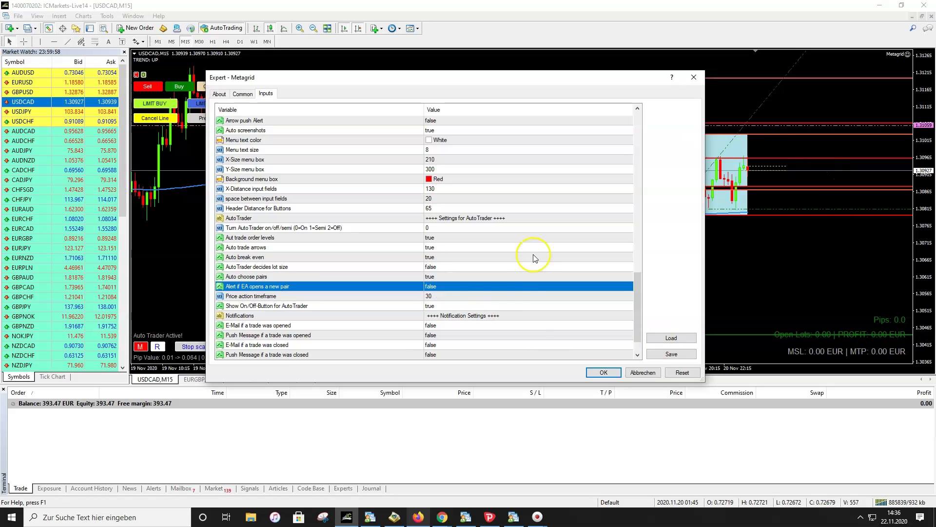
pyautogui.click(442, 296)
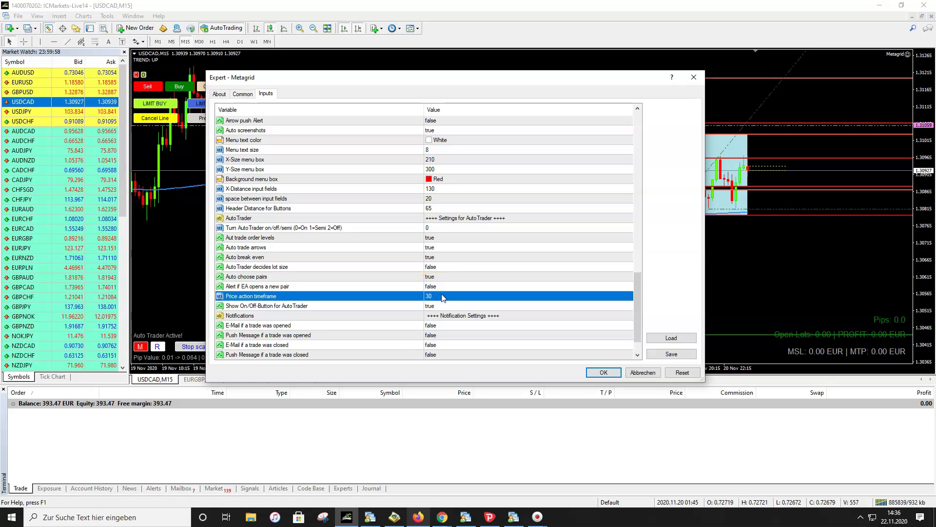
pyautogui.click(442, 298)
pyautogui.click(443, 299)
pyautogui.click(442, 297)
pyautogui.click(405, 305)
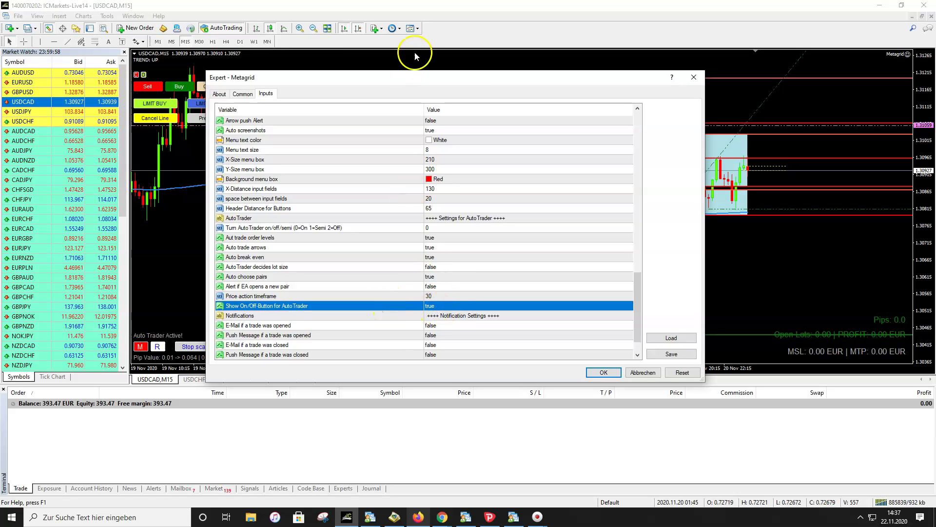
pyautogui.moveTo(422, 78); pyautogui.dragTo(467, 79)
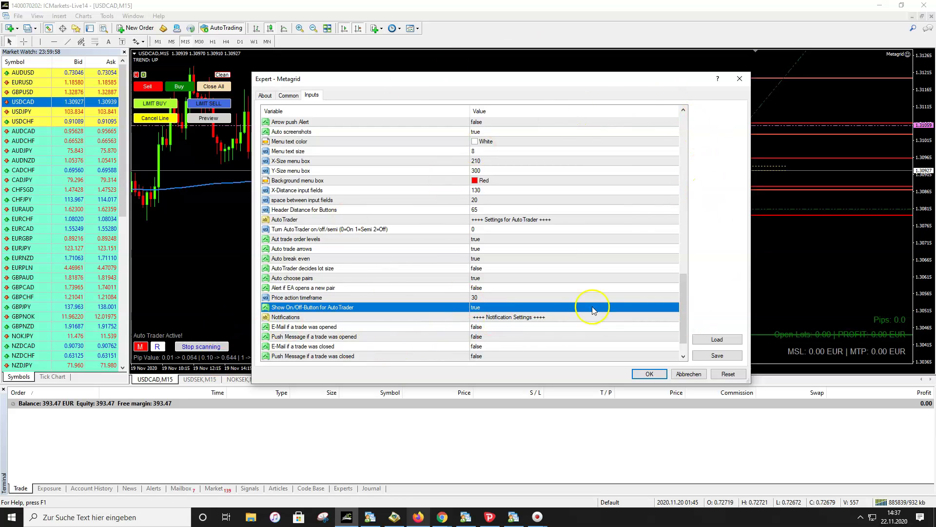
pyautogui.click(649, 373)
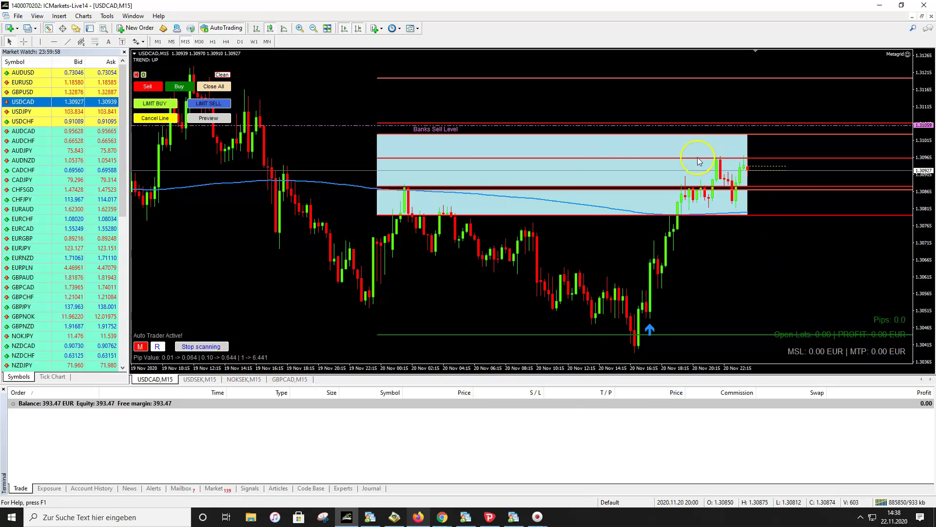
# Step: Stop pair scanning and the AutoTrader on the USDCAD chart, and restart the EA with scanning
pyautogui.click(203, 346)
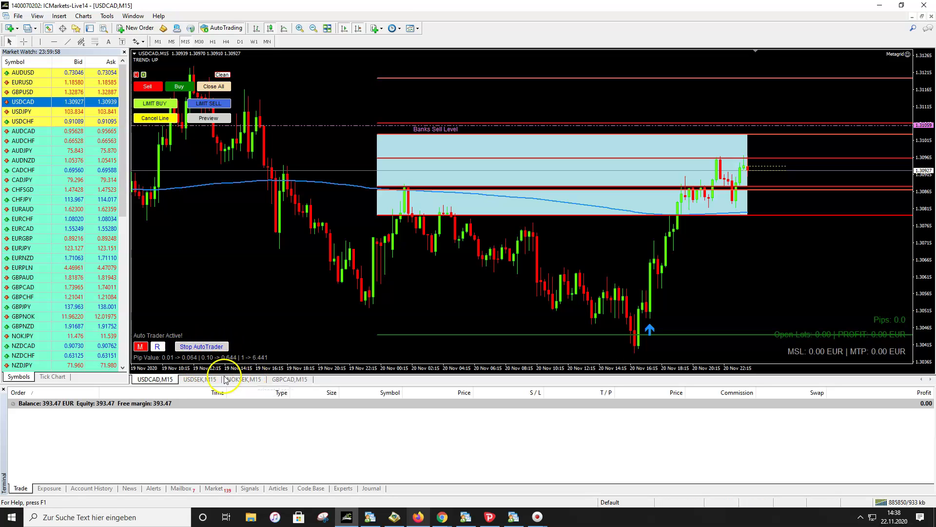
pyautogui.click(203, 347)
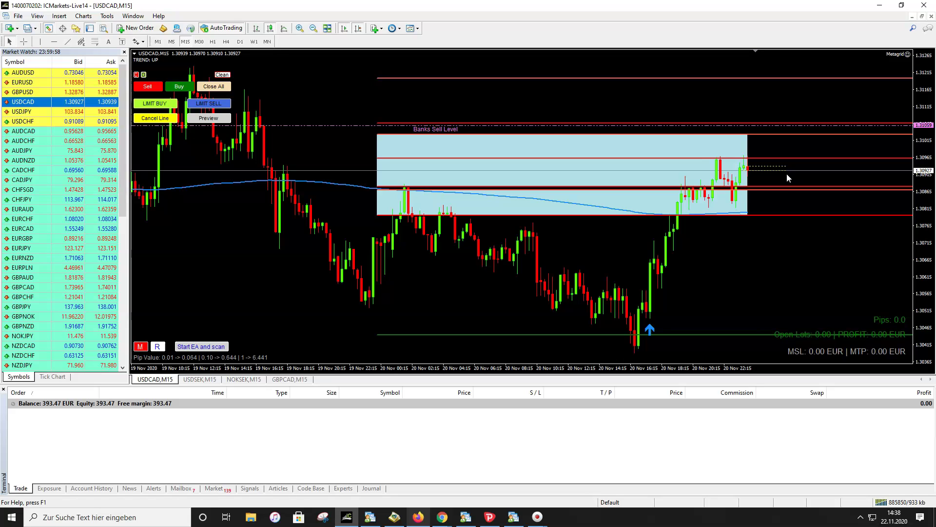
pyautogui.click(197, 347)
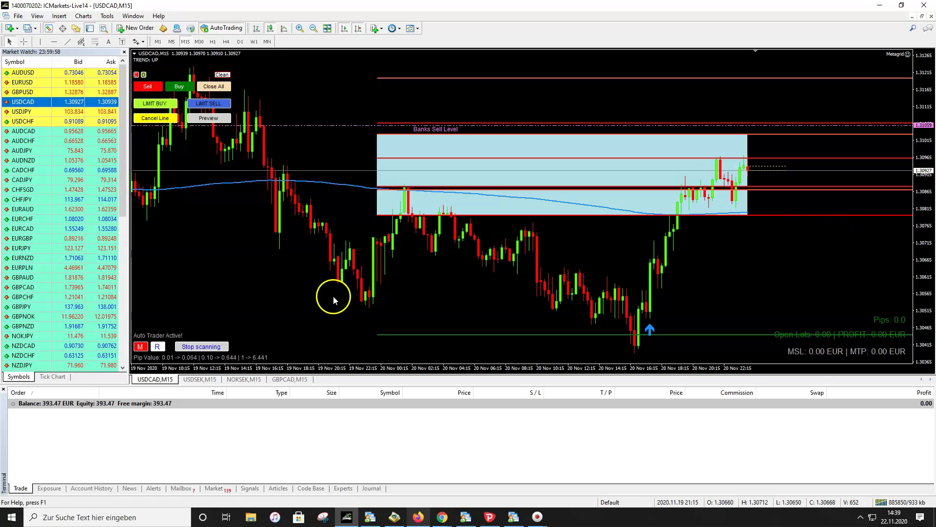
# Step: Cycle the USDCAD chart's AutoTrader from scanning to fully stopped and back twice, ending with the EA and scan started
pyautogui.click(203, 346)
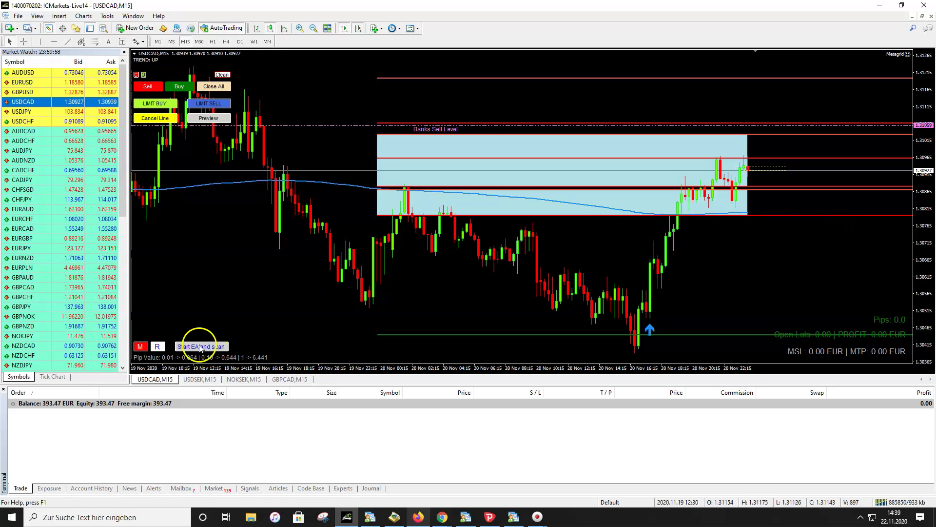
pyautogui.click(215, 349)
pyautogui.click(228, 350)
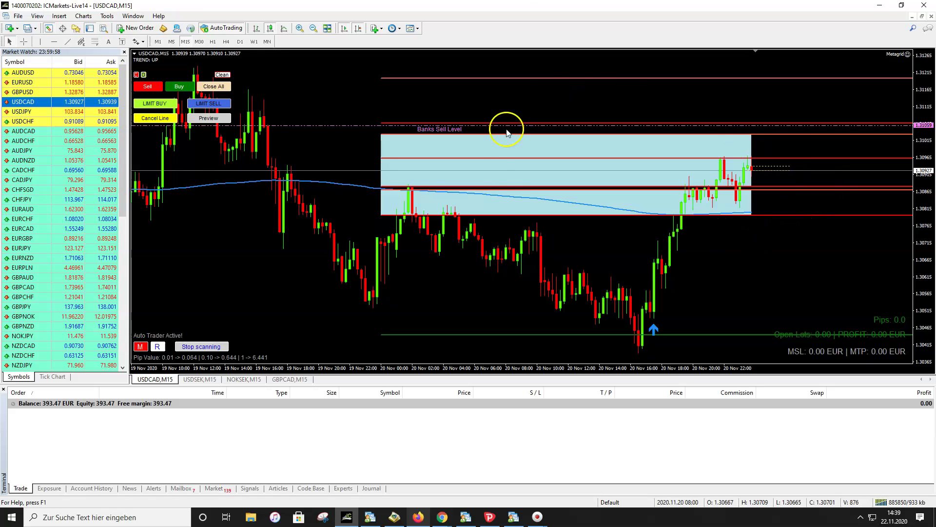
pyautogui.click(826, 204)
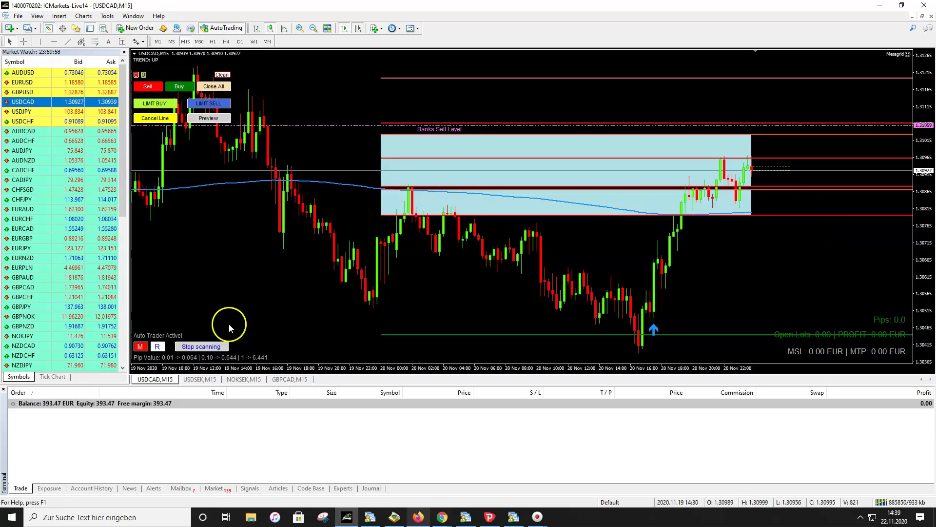
pyautogui.click(200, 348)
pyautogui.click(200, 347)
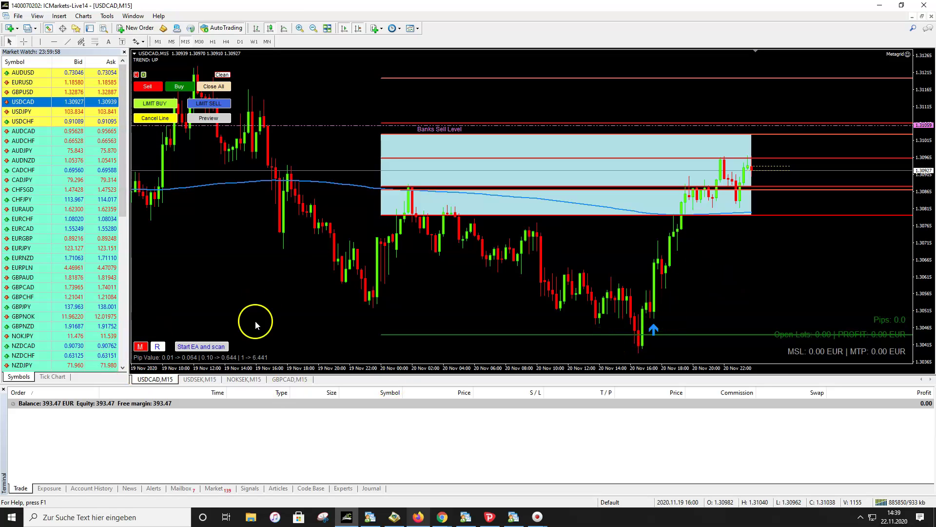
pyautogui.click(194, 347)
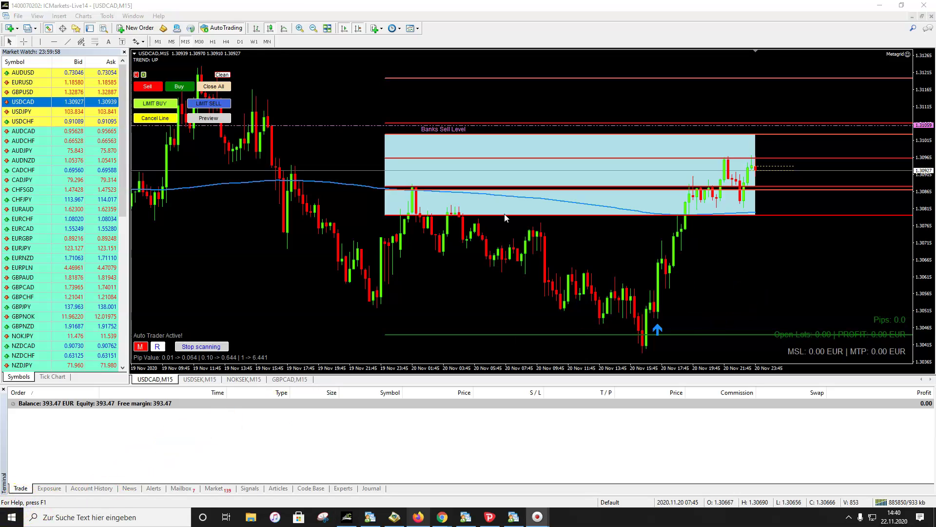
pyautogui.click(756, 215)
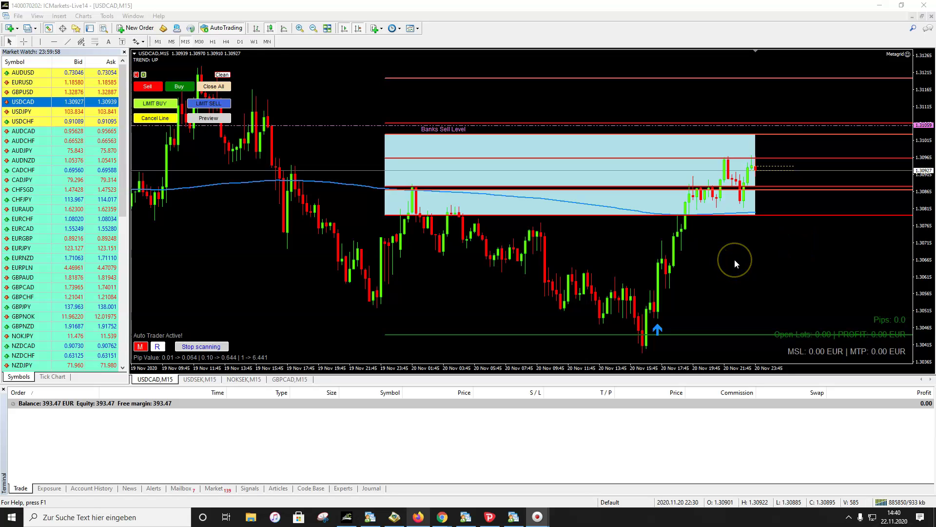
pyautogui.click(737, 245)
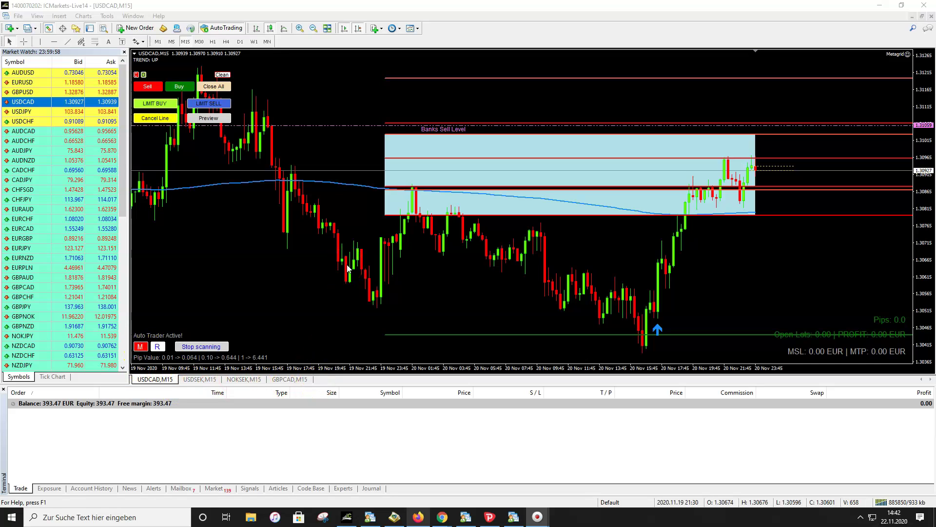
pyautogui.click(316, 250)
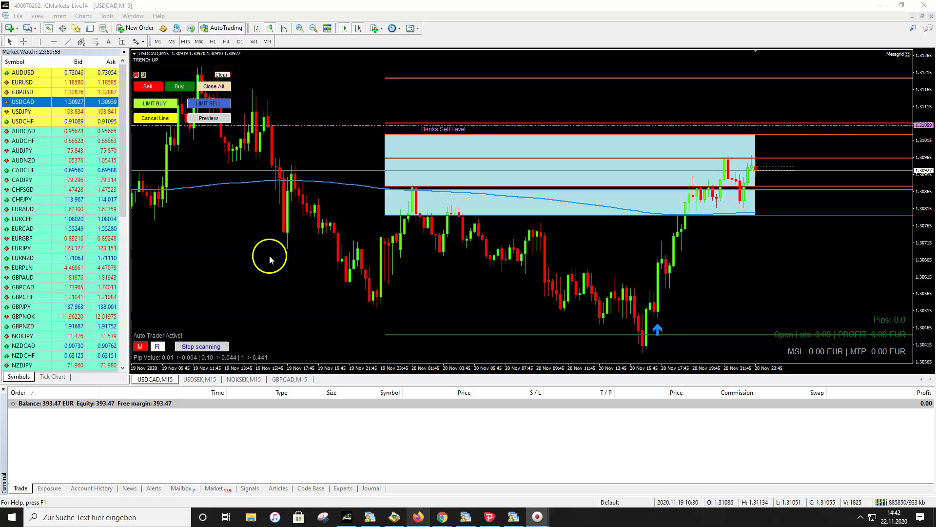